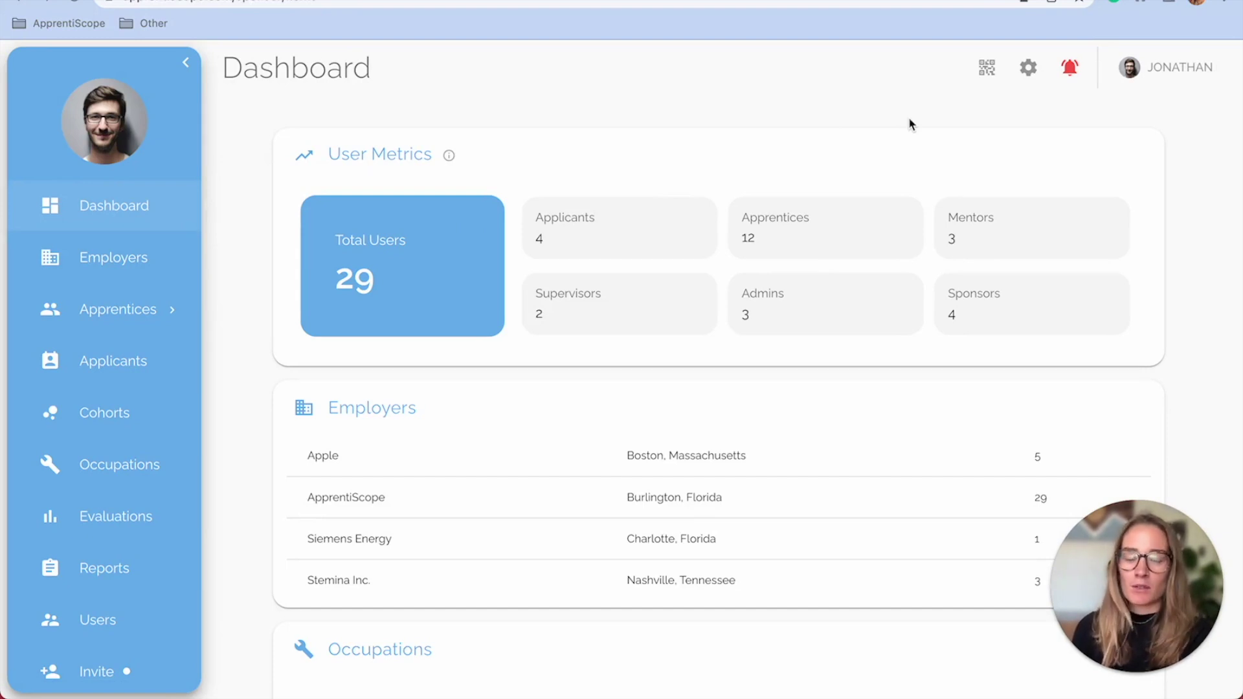
# Step: Open the Settings & Permissions page and review the user permissions for applicants and apprentices
pyautogui.click(1029, 71)
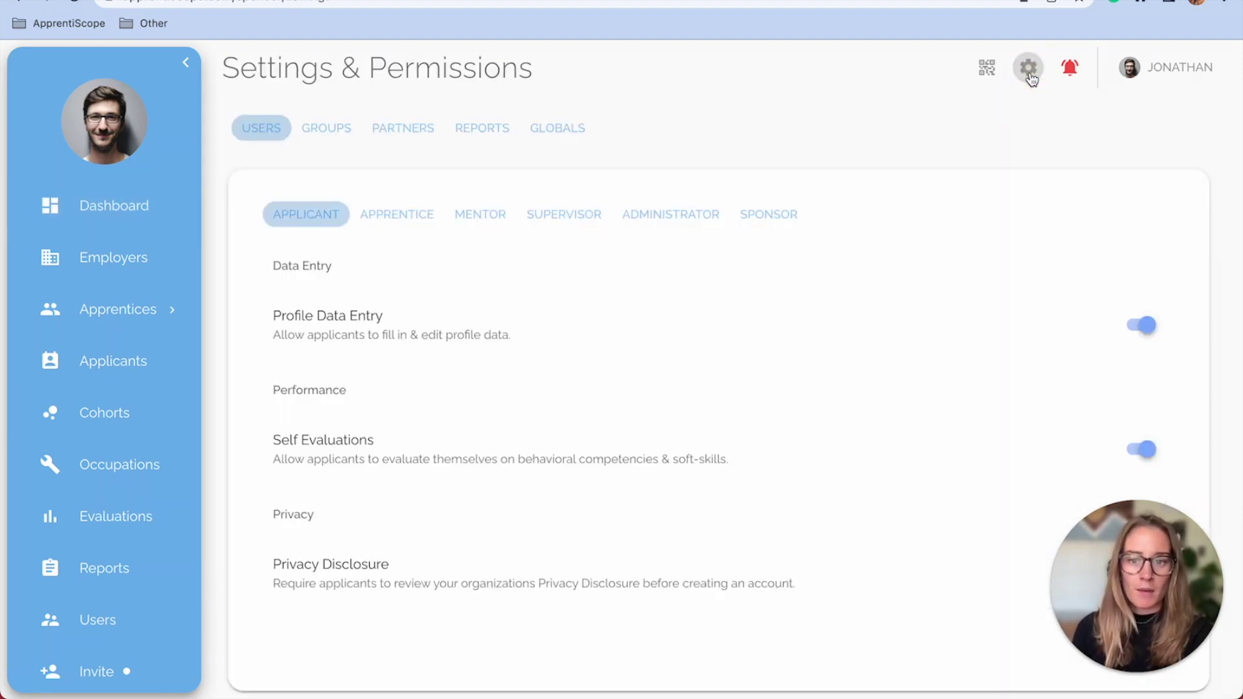
pyautogui.scroll(-1, 636, 441)
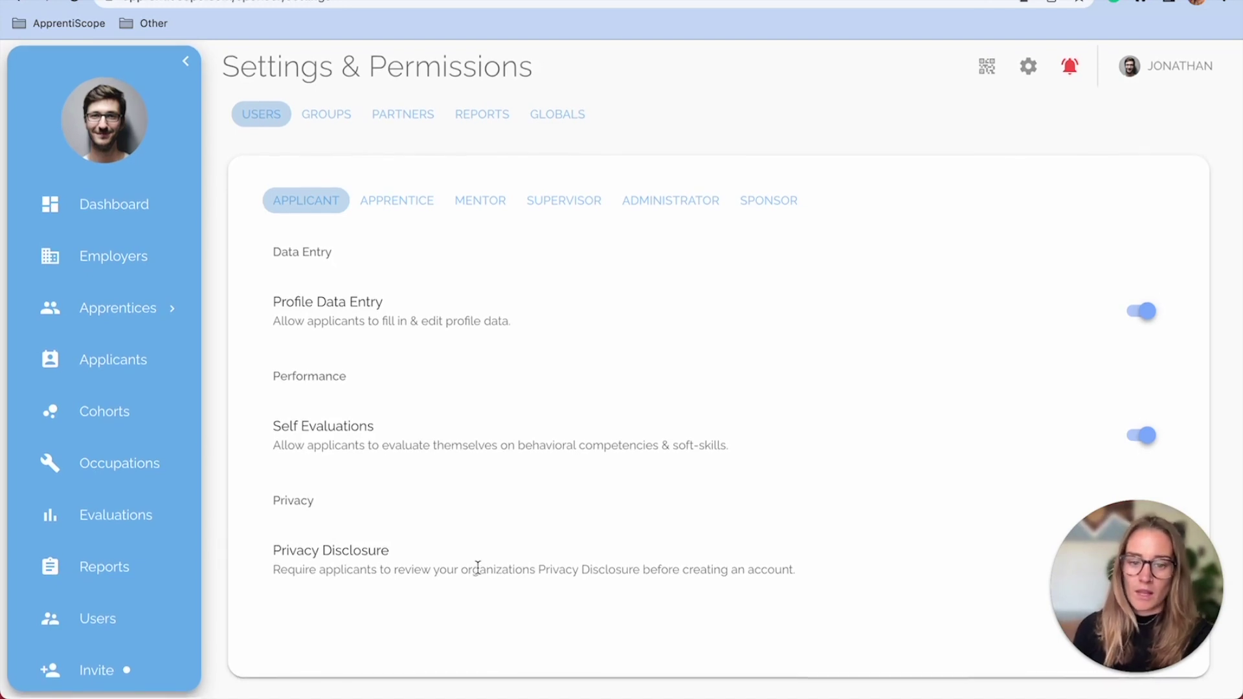
pyautogui.click(409, 204)
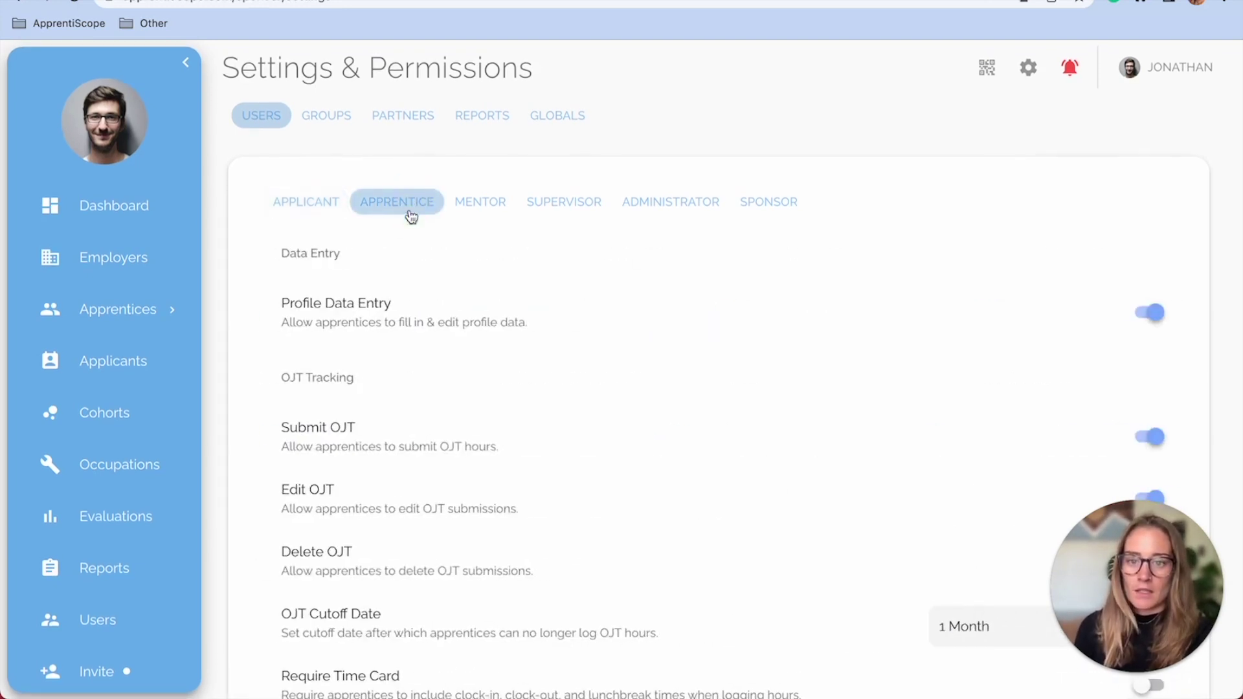
pyautogui.scroll(-1, 469, 351)
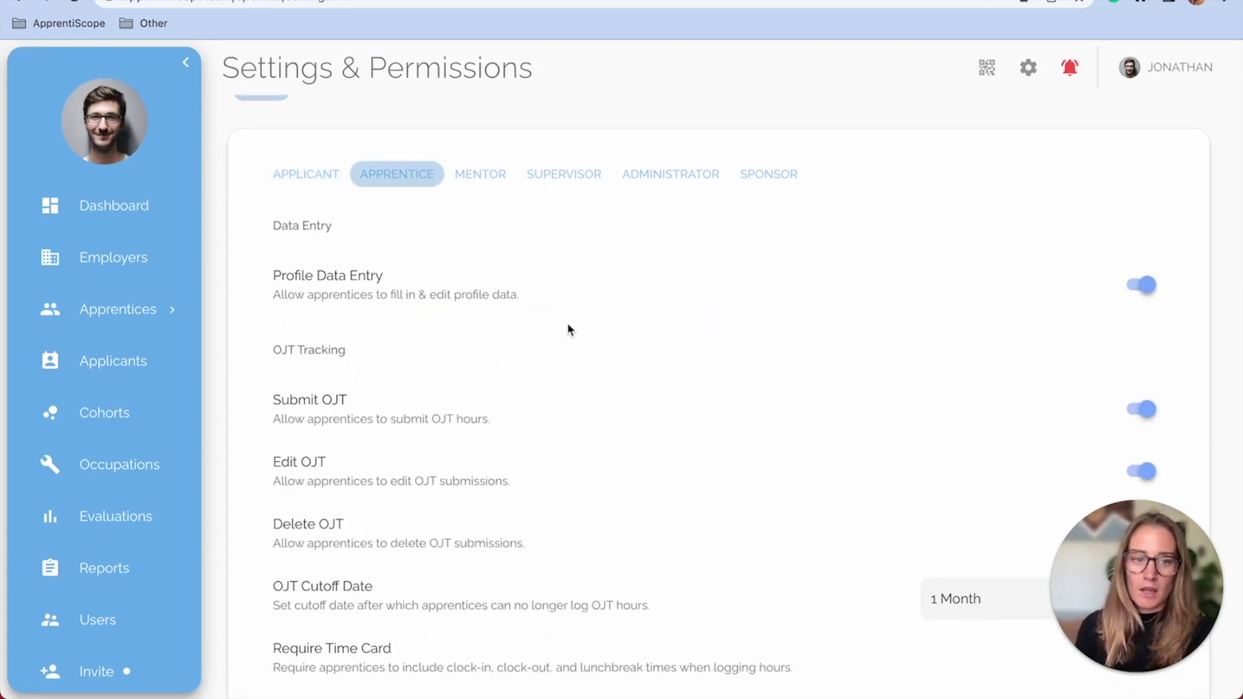
pyautogui.scroll(-1, 569, 327)
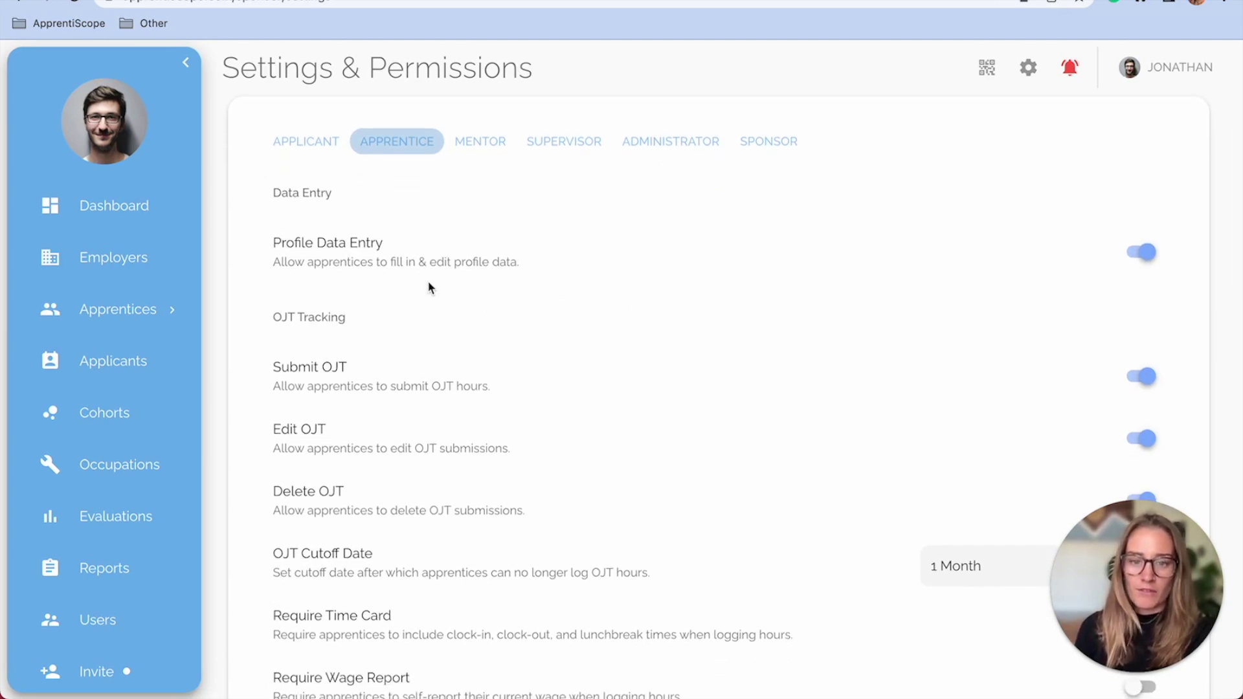
pyautogui.scroll(-2, 522, 389)
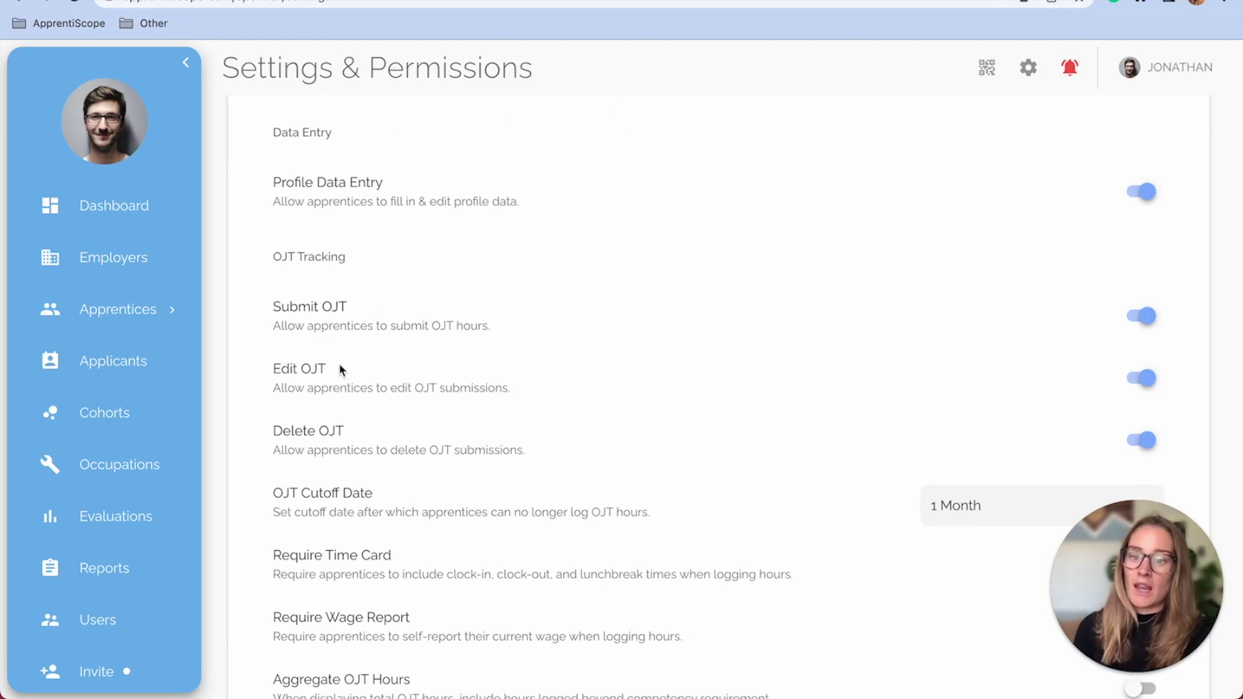
pyautogui.scroll(-1, 339, 366)
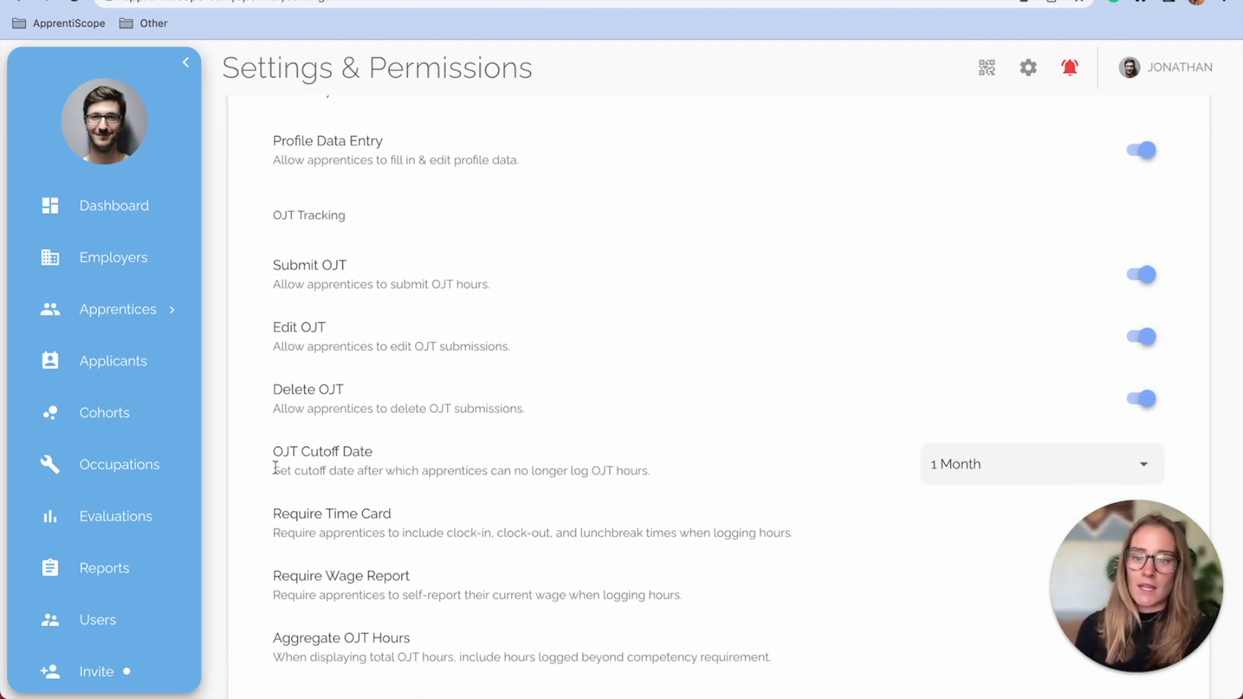
pyautogui.scroll(-2, 276, 468)
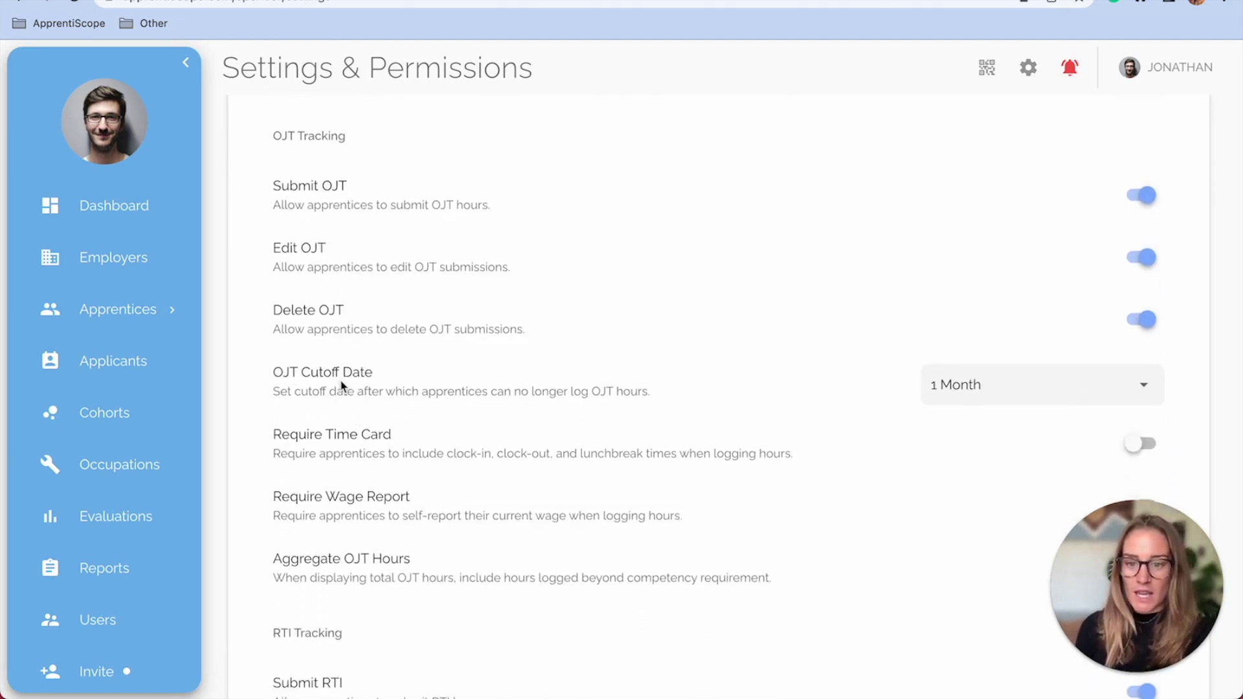
pyautogui.scroll(-1, 341, 386)
pyautogui.scroll(-2, 317, 363)
pyautogui.scroll(-6, 309, 357)
pyautogui.scroll(-6, 311, 308)
pyautogui.scroll(20, 311, 307)
# Step: Review the full list of user permissions for mentors
pyautogui.click(482, 216)
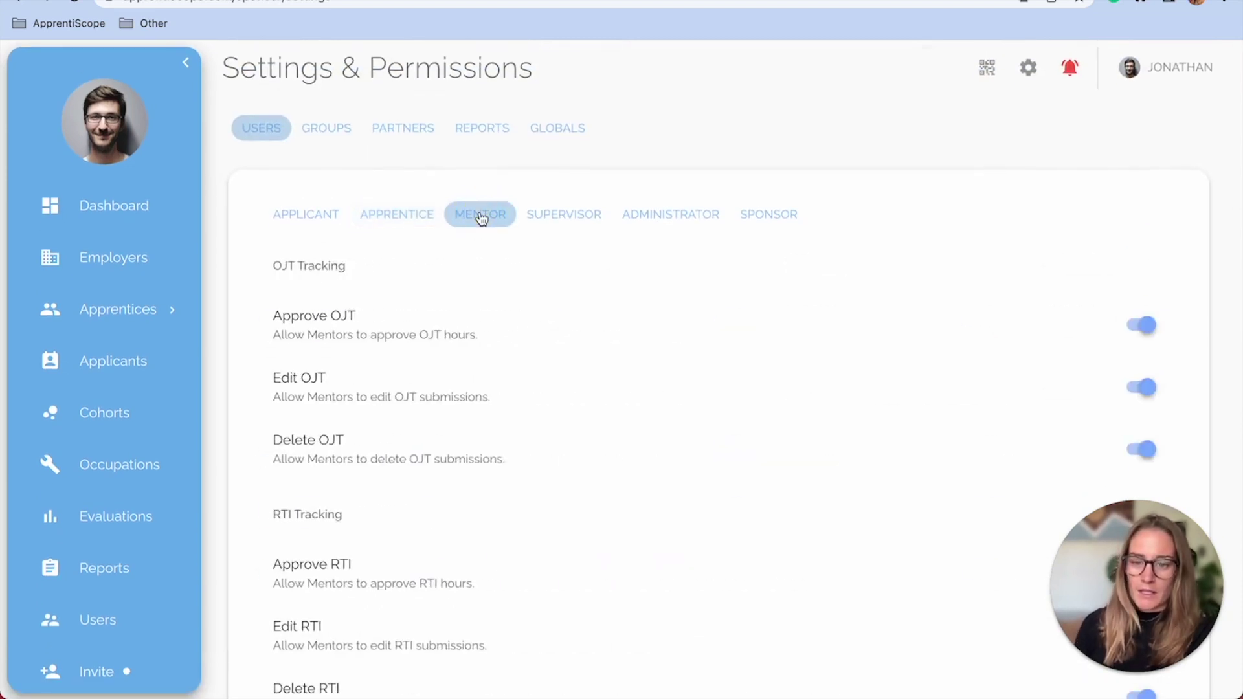
pyautogui.scroll(-1, 452, 417)
pyautogui.scroll(-8, 452, 421)
pyautogui.scroll(-2, 452, 421)
pyautogui.scroll(11, 452, 421)
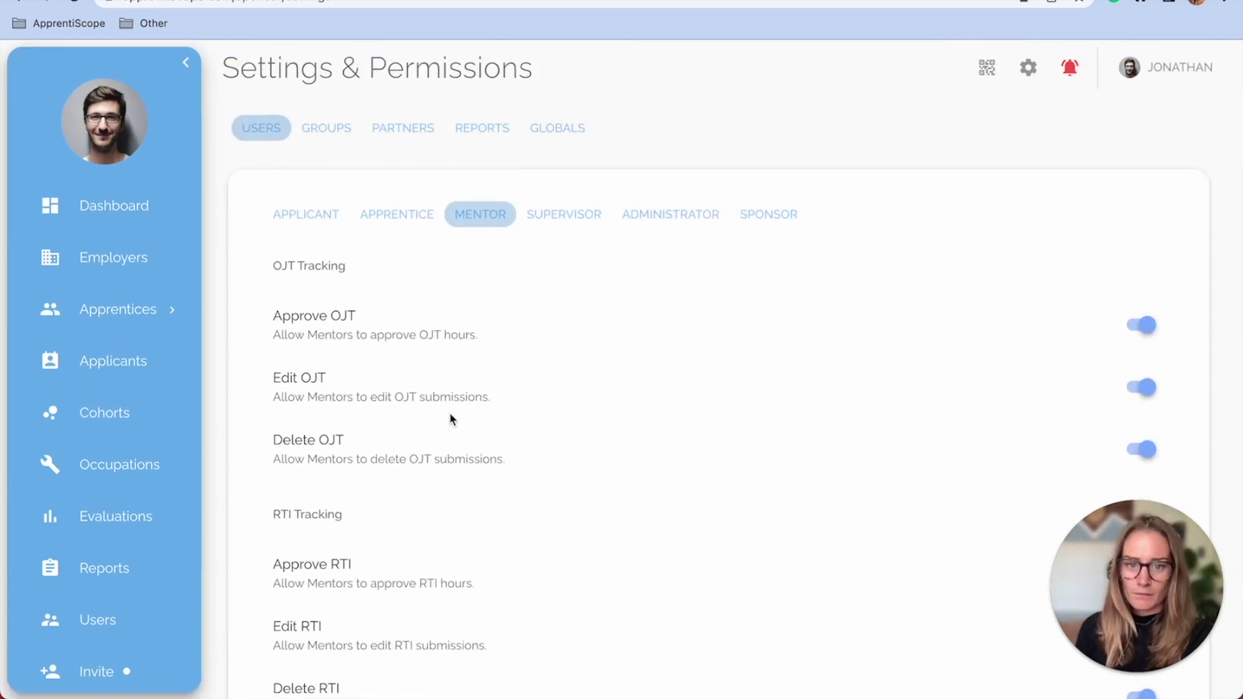
# Step: Review the user permissions for supervisors and administrators
pyautogui.click(566, 214)
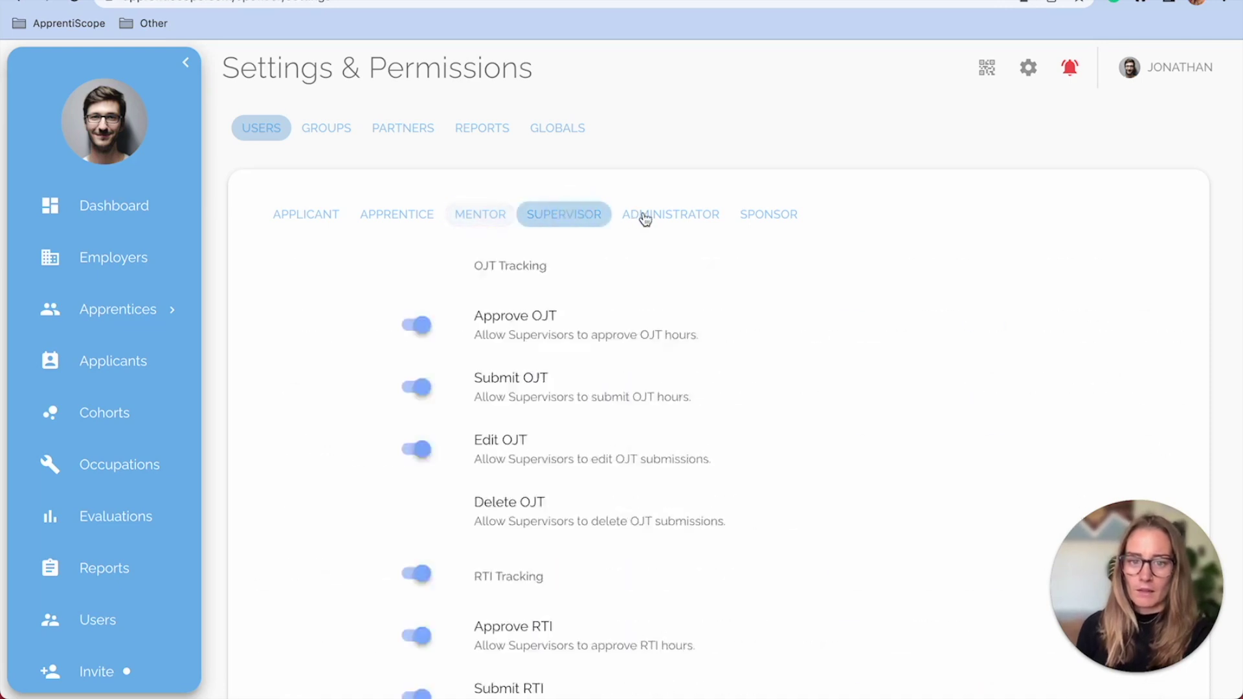
pyautogui.click(655, 224)
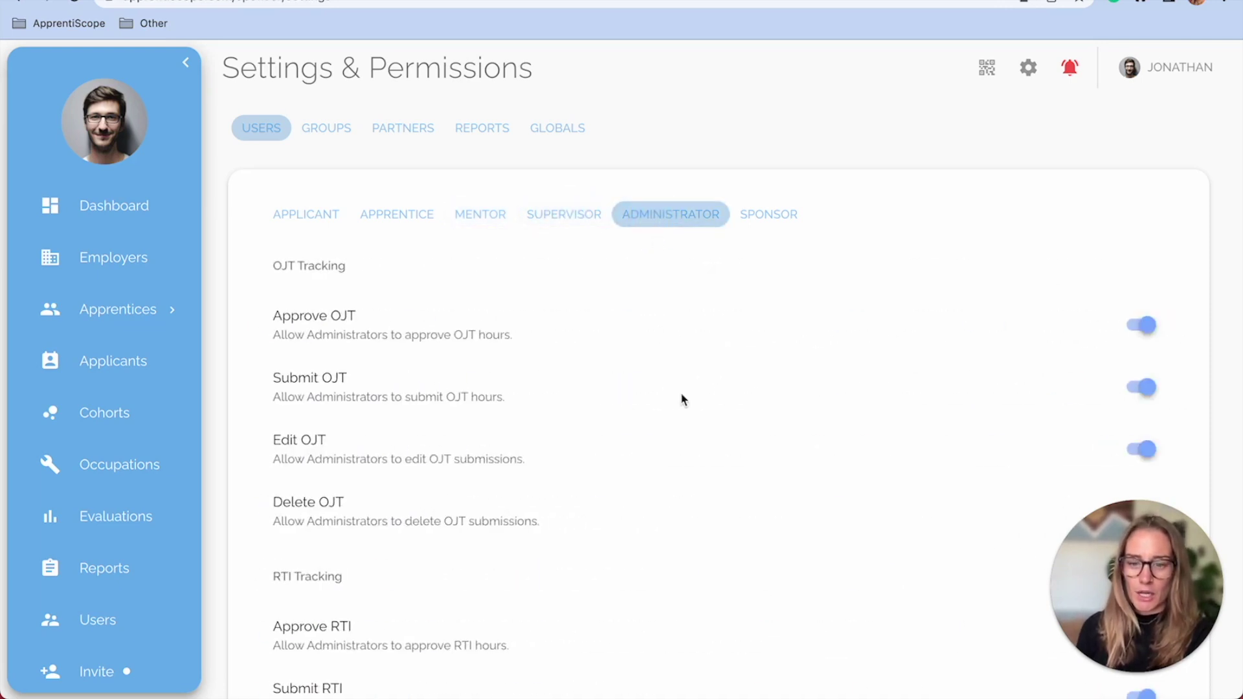
pyautogui.scroll(-4, 681, 396)
pyautogui.scroll(4, 681, 400)
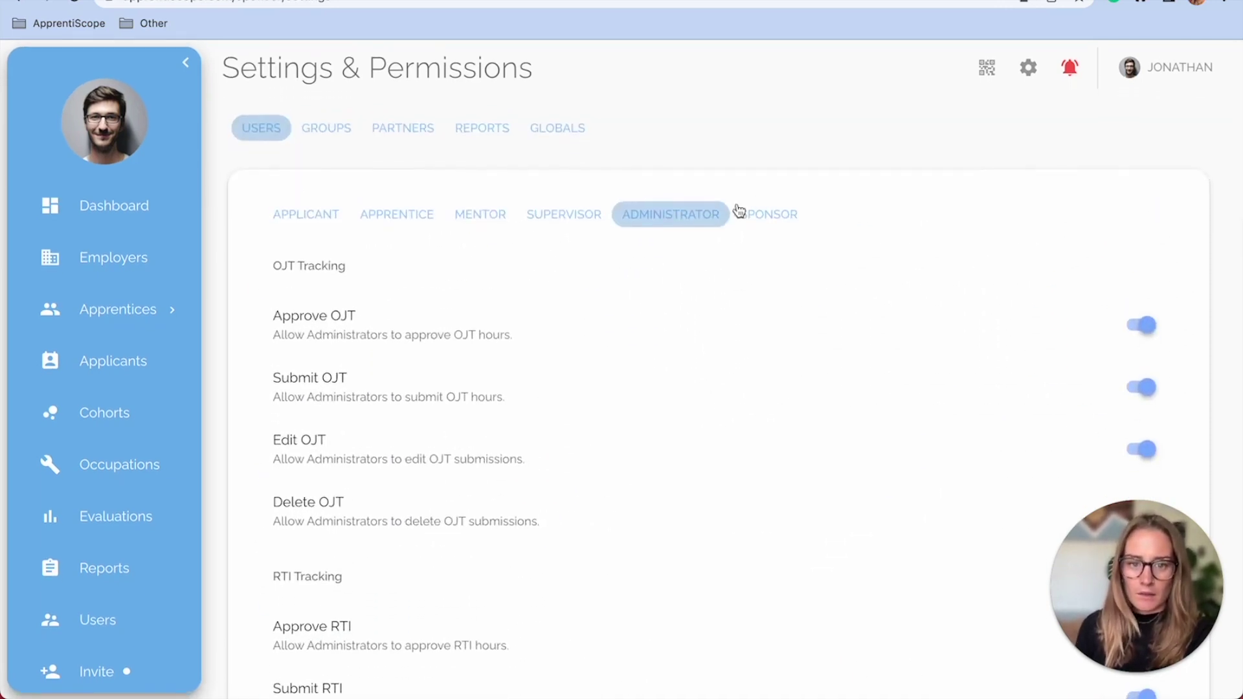
pyautogui.scroll(-3, 632, 456)
pyautogui.scroll(-12, 631, 455)
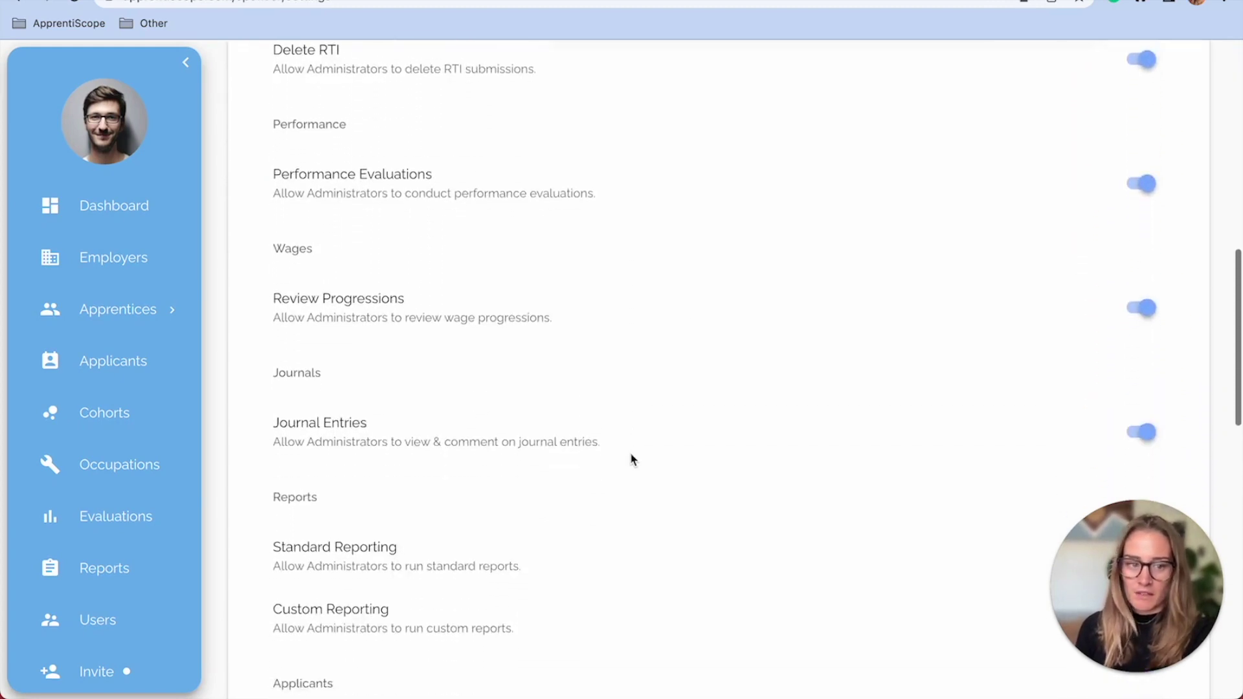
pyautogui.scroll(-2, 632, 456)
pyautogui.scroll(15, 631, 456)
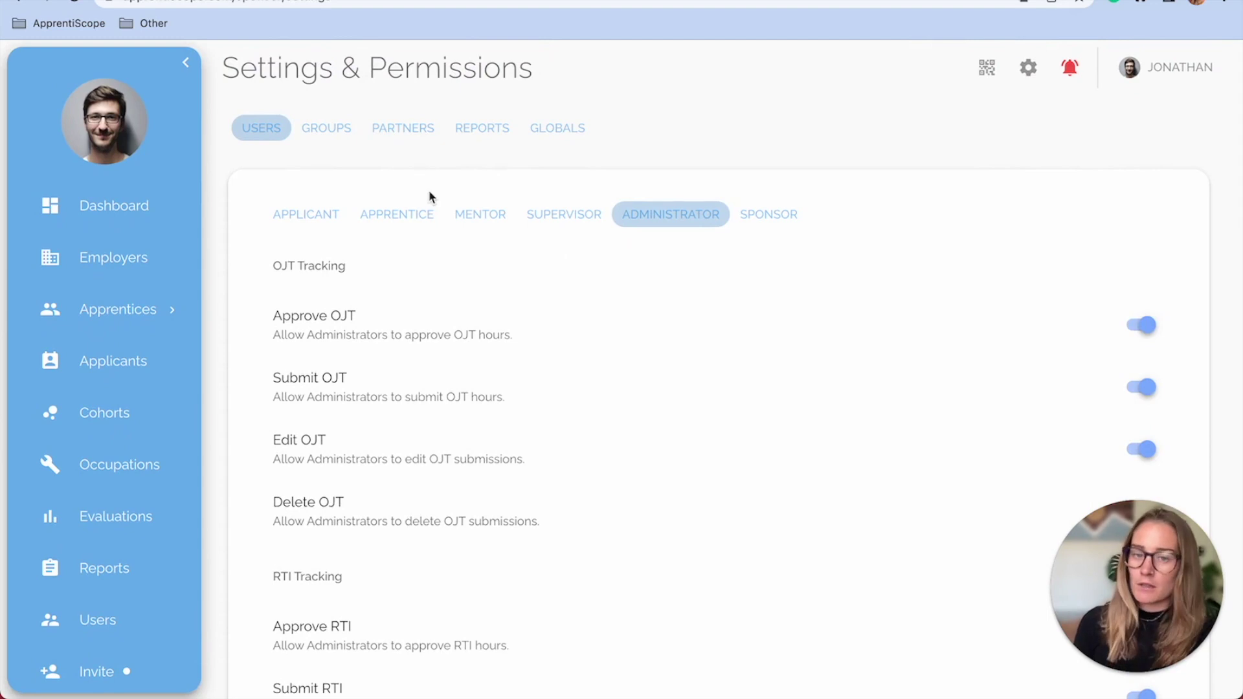
# Step: Compare the permission groups list with the administrator user permissions and return to the groups
pyautogui.click(333, 137)
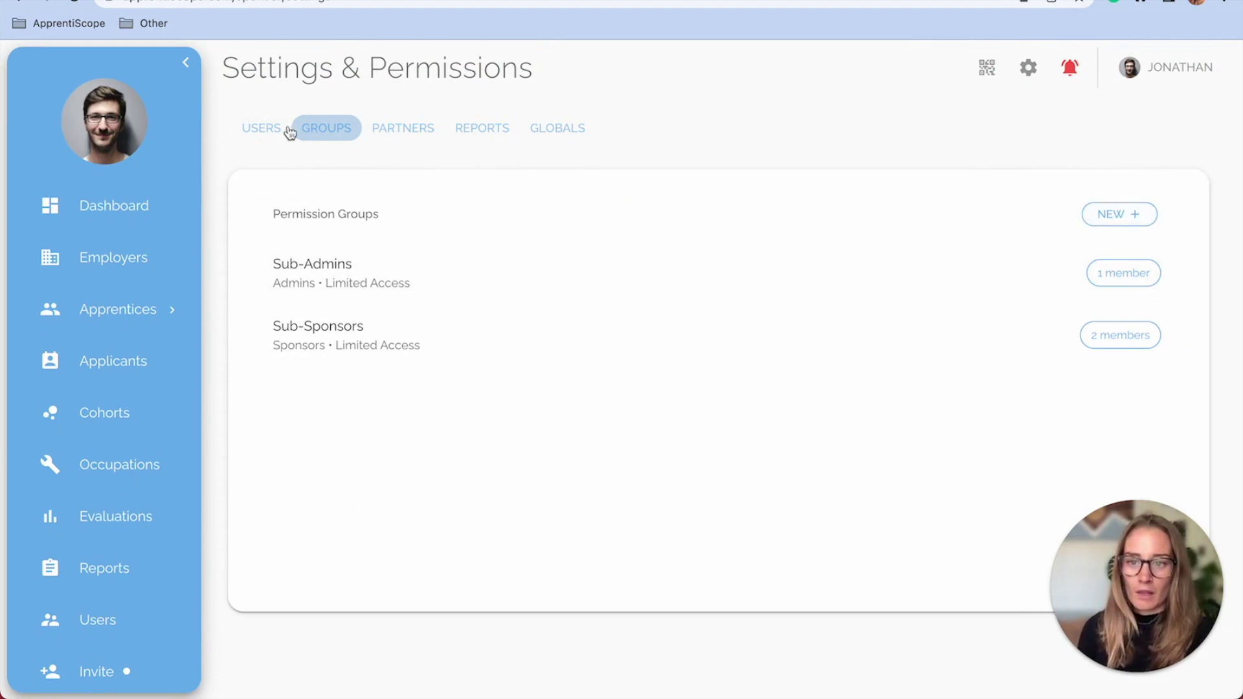
pyautogui.click(253, 129)
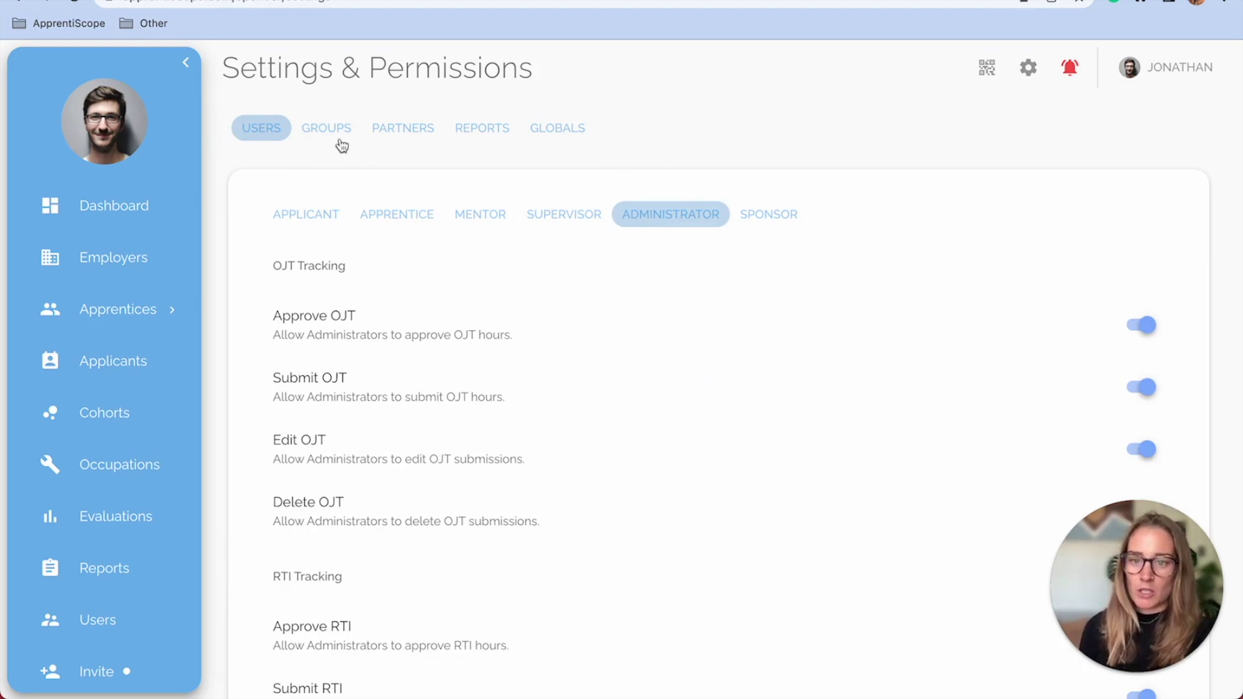
pyautogui.click(328, 132)
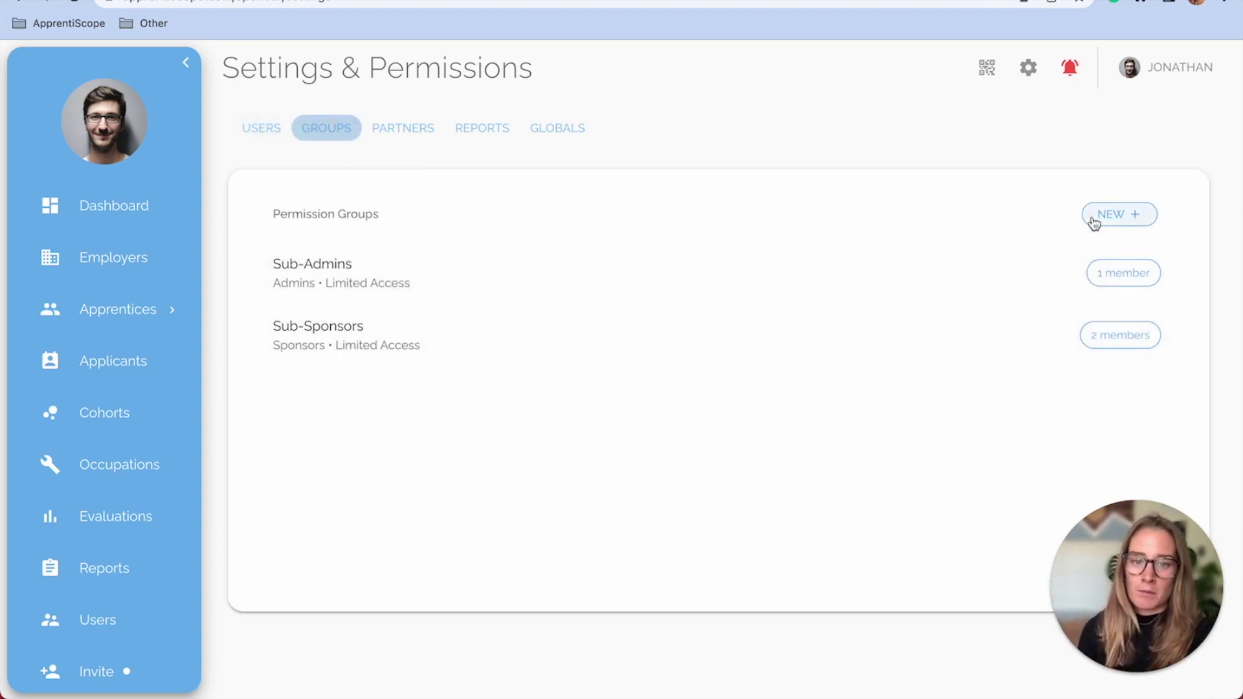
# Step: Open the Sub-Admins permission group and check its role choices, keeping Administrator, and the members available for it
pyautogui.click(903, 266)
pyautogui.scroll(-2, 467, 416)
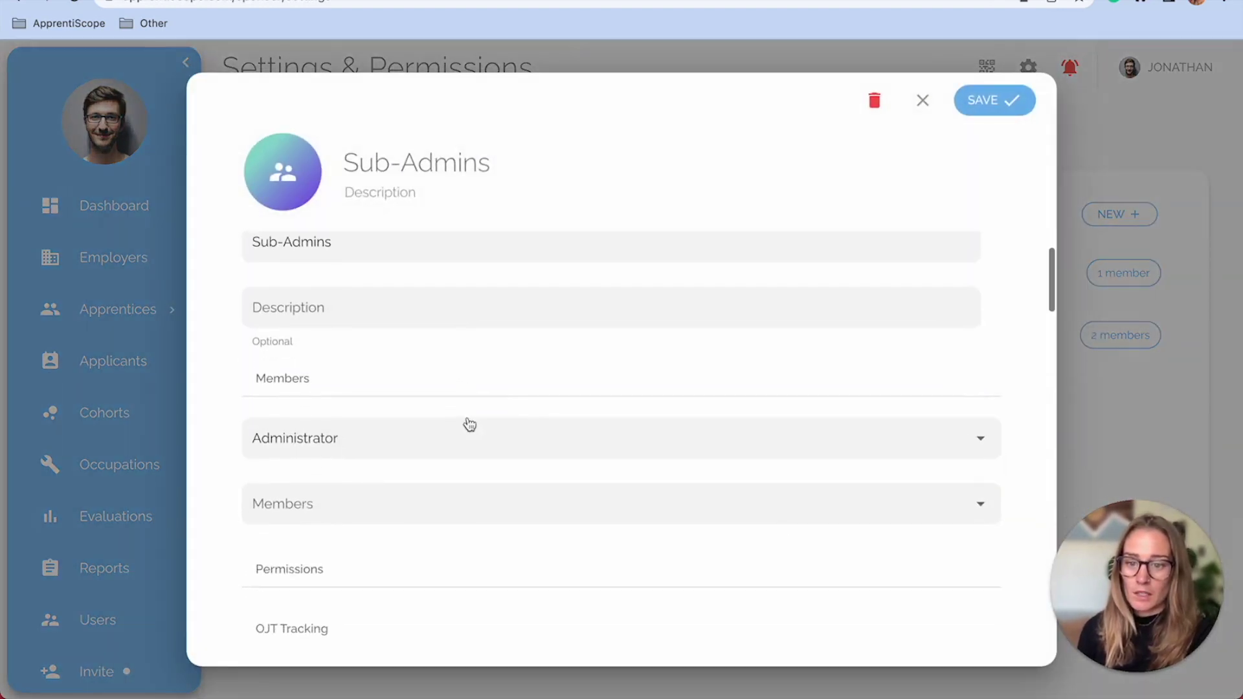
pyautogui.click(382, 448)
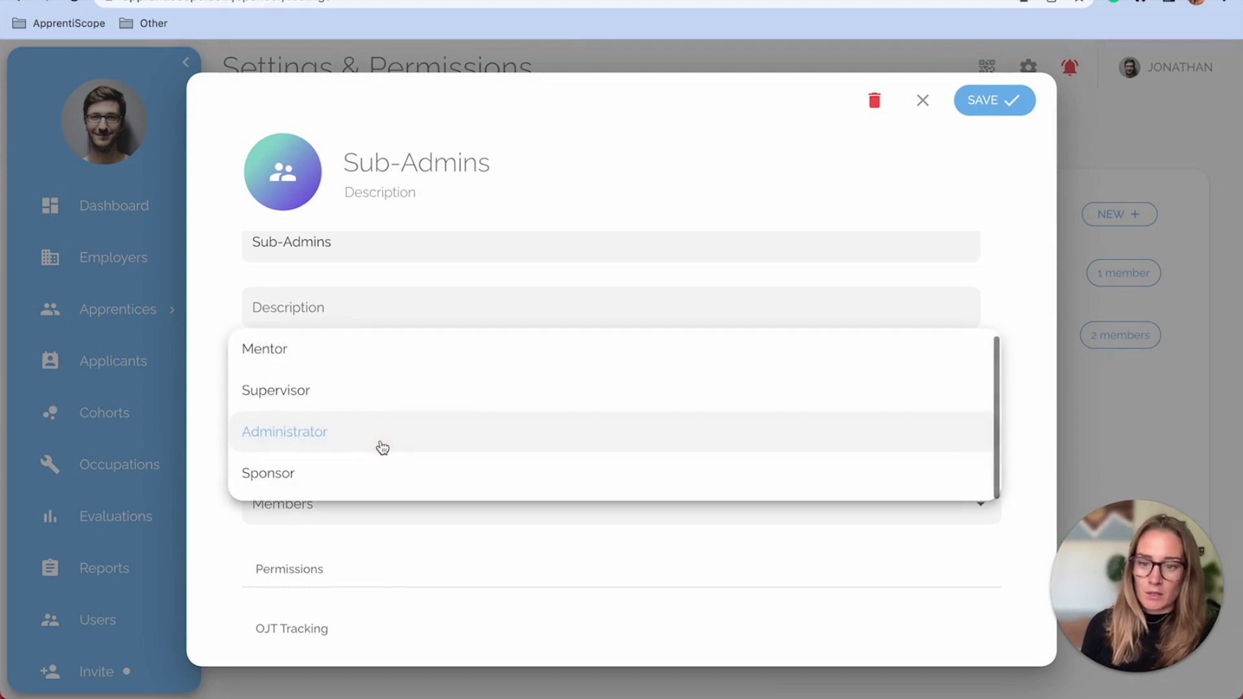
pyautogui.click(370, 445)
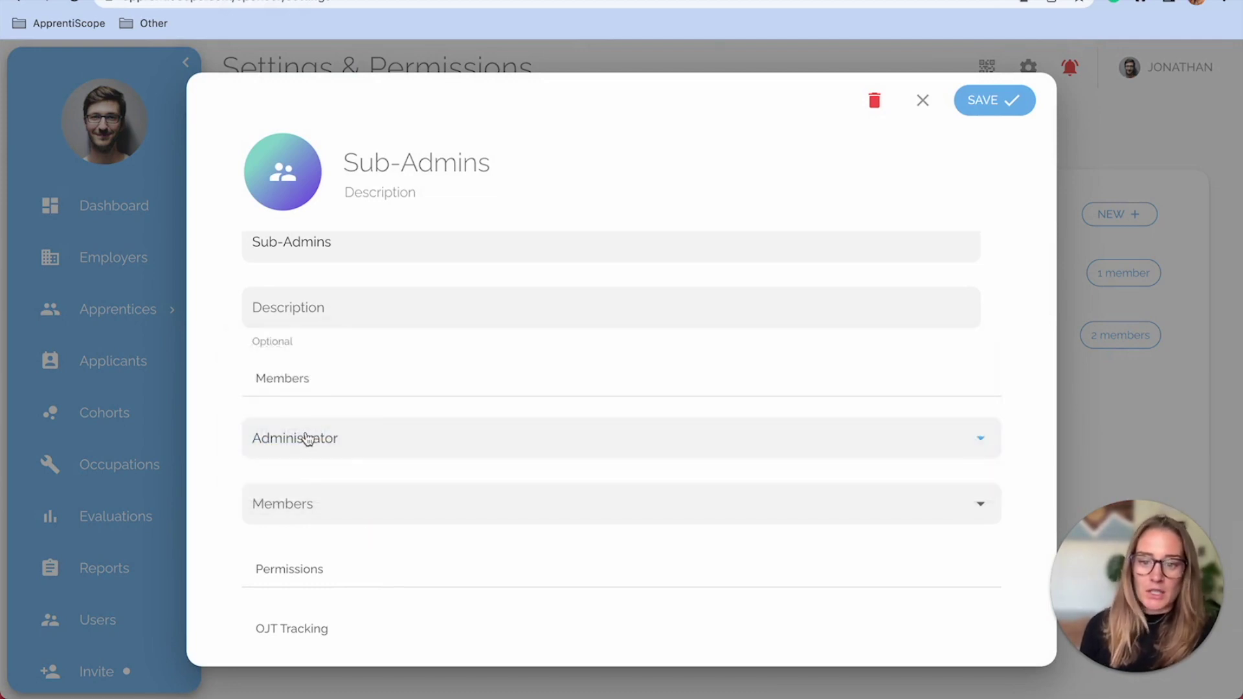
pyautogui.click(358, 507)
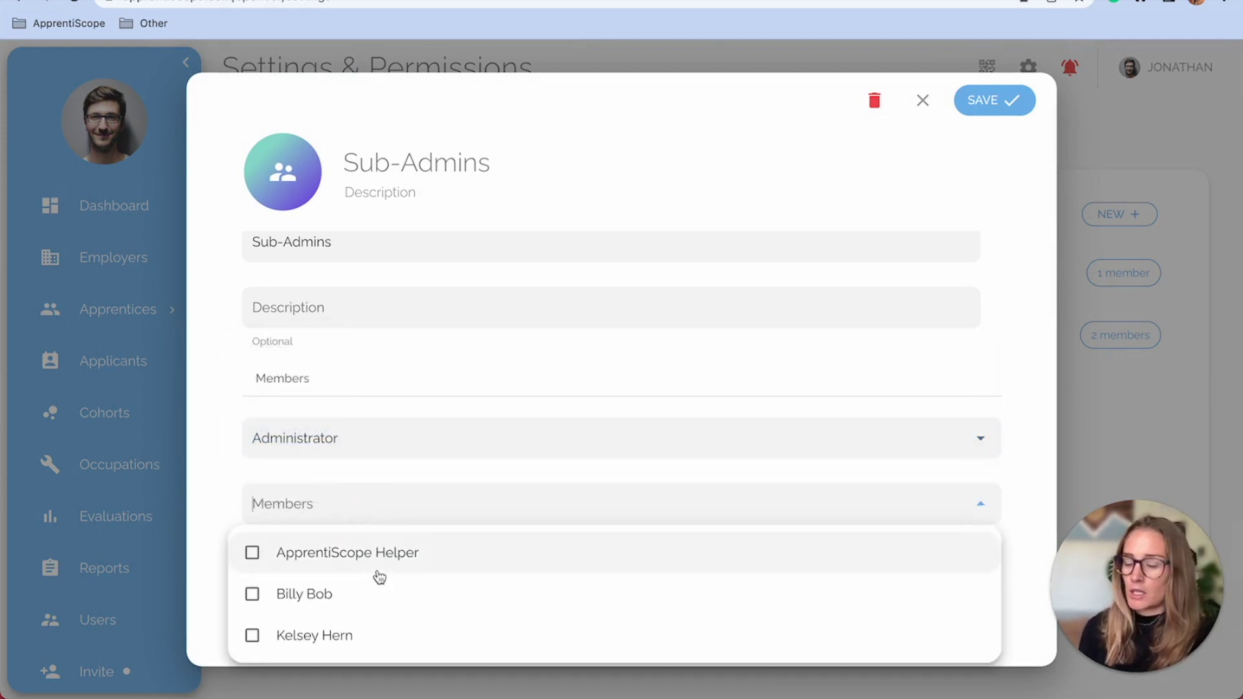
pyautogui.scroll(-2, 244, 477)
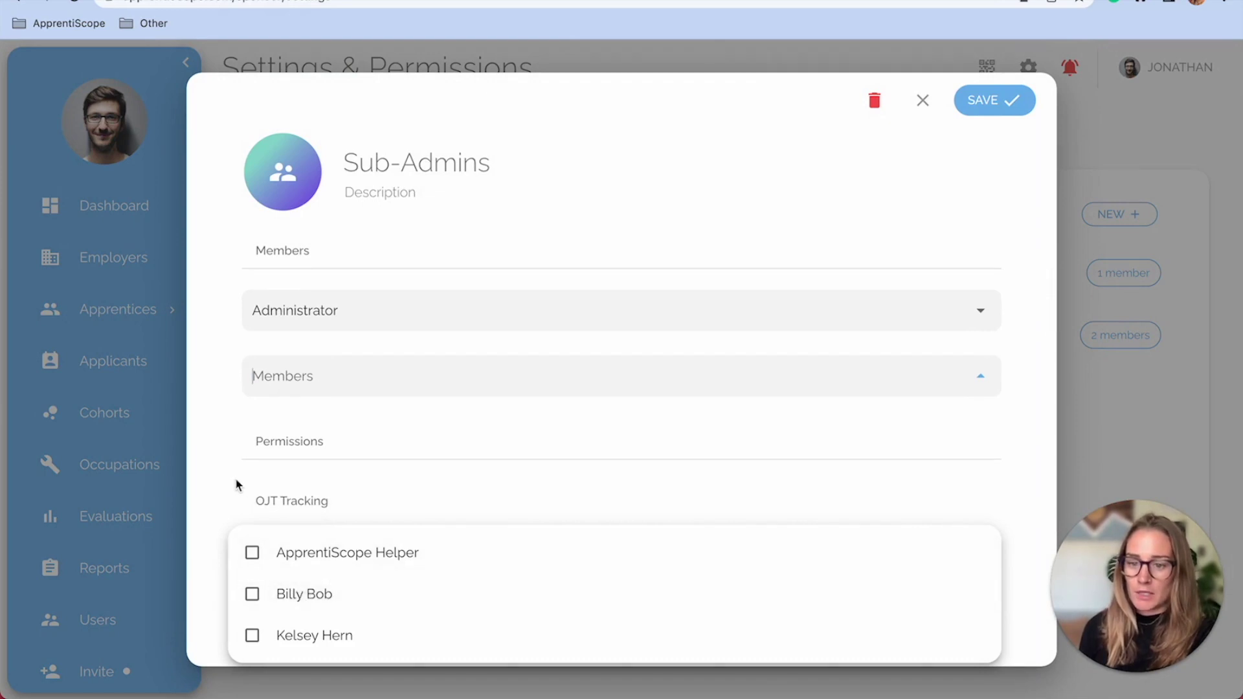
pyautogui.click(237, 484)
# Step: Review the individual permissions of the Sub-Admins group and close it without saving
pyautogui.scroll(-1, 237, 483)
pyautogui.scroll(-2, 460, 502)
pyautogui.scroll(-8, 460, 502)
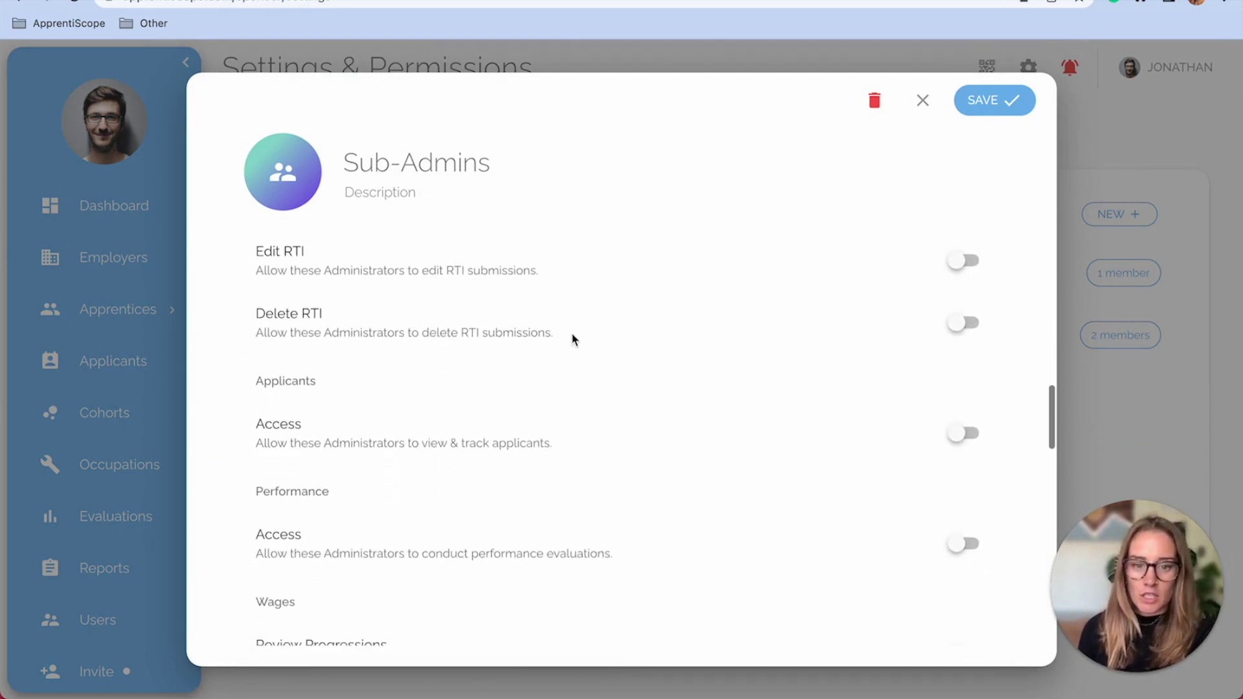
pyautogui.scroll(-8, 551, 369)
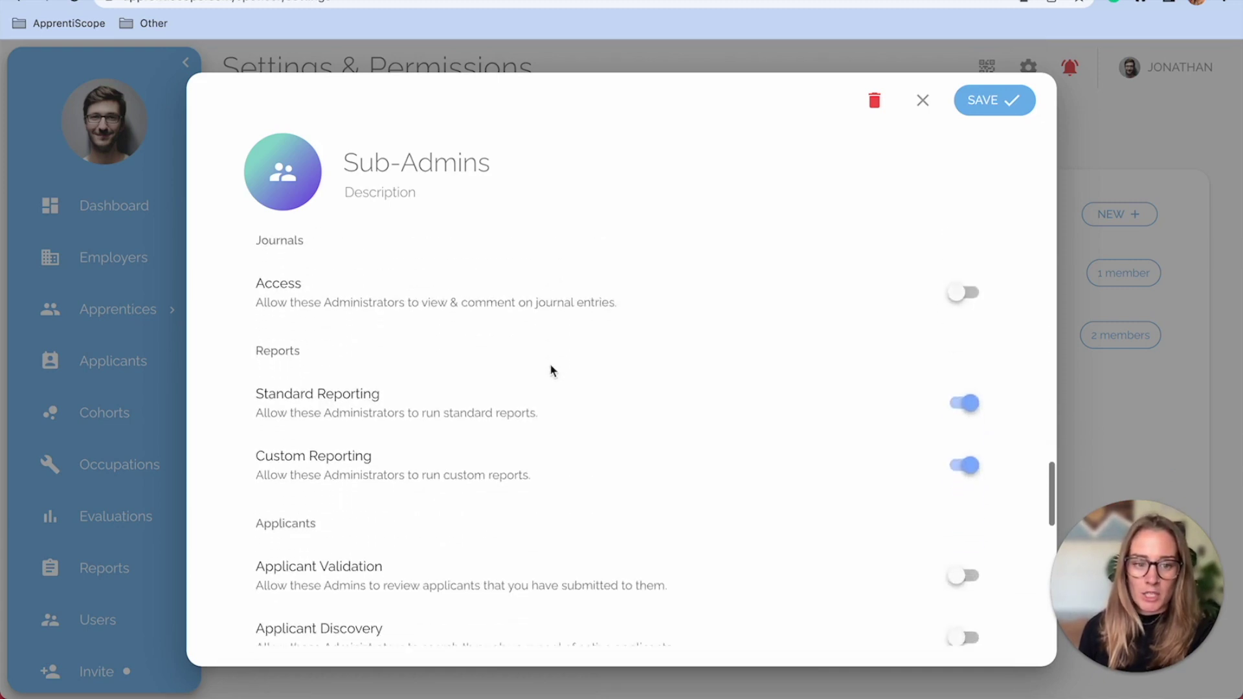
pyautogui.scroll(8, 551, 368)
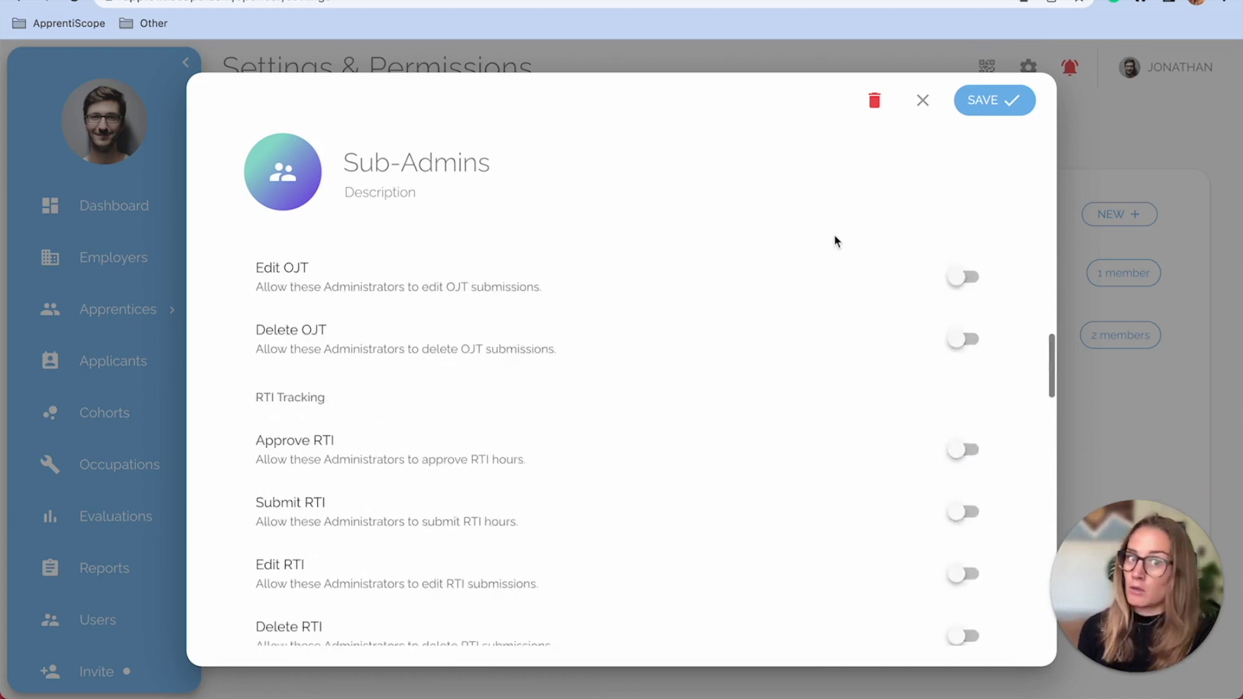
pyautogui.click(926, 100)
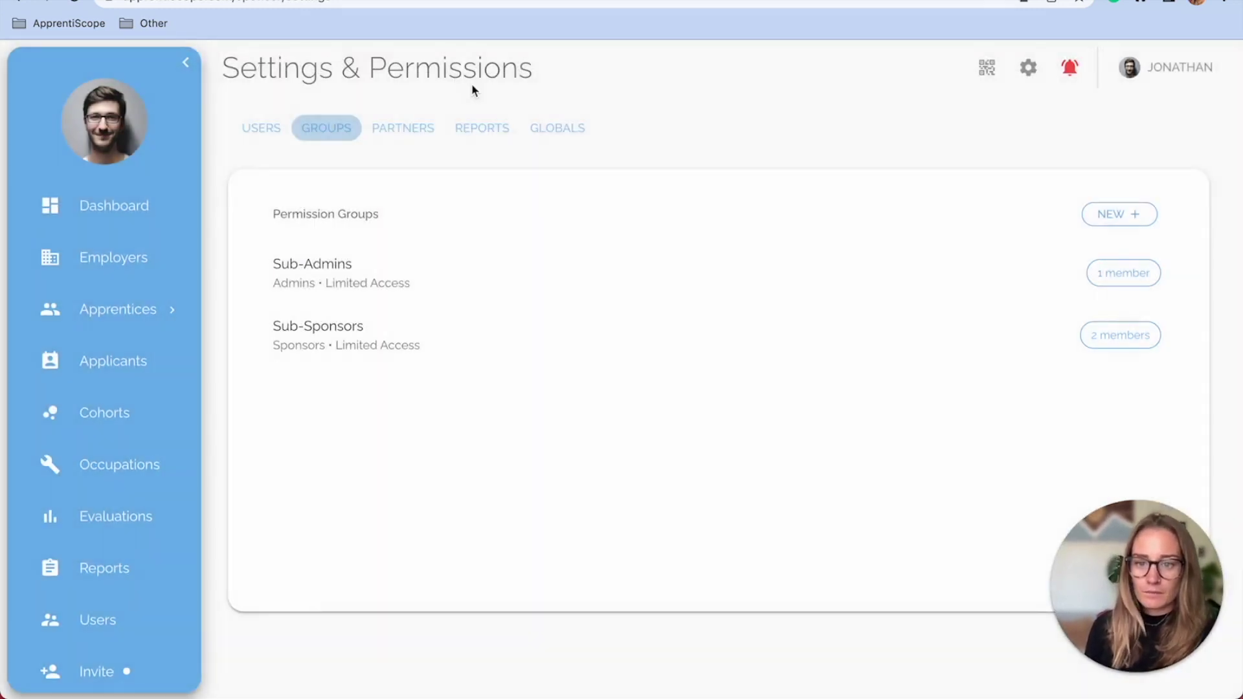
# Step: View the linked partners and the report settings, browsing the Grant Dataset options for WIPS compliance and closing them without choosing another
pyautogui.click(399, 129)
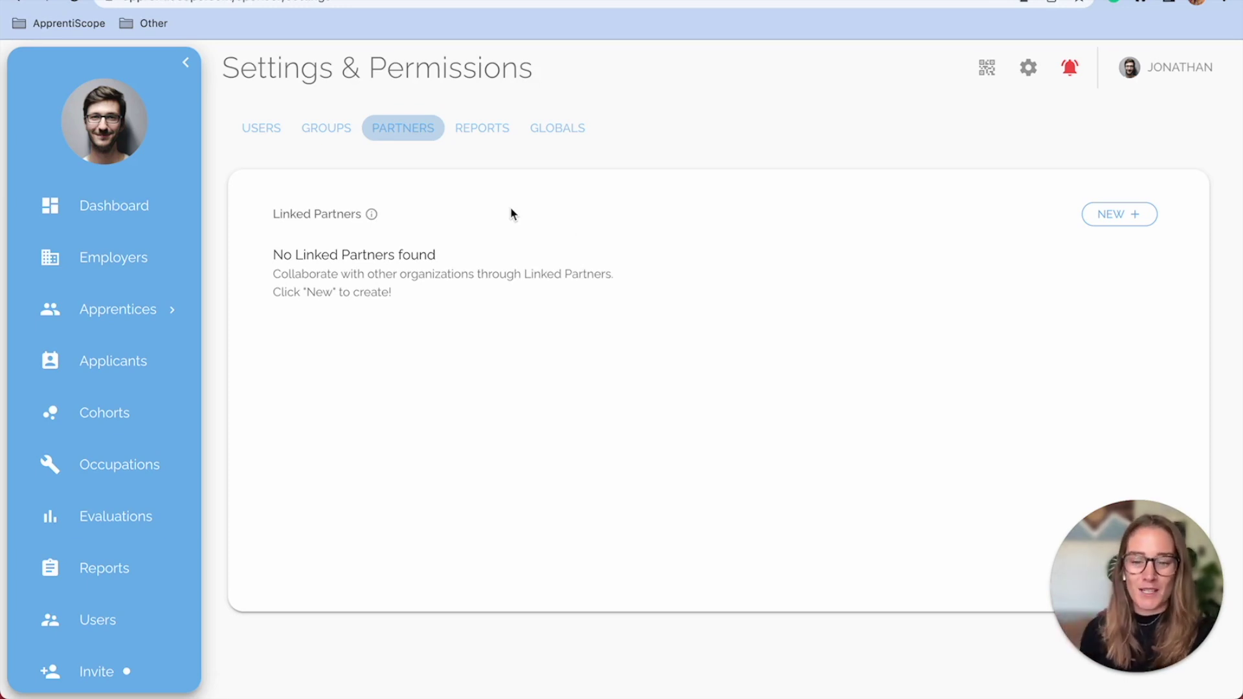
pyautogui.click(484, 130)
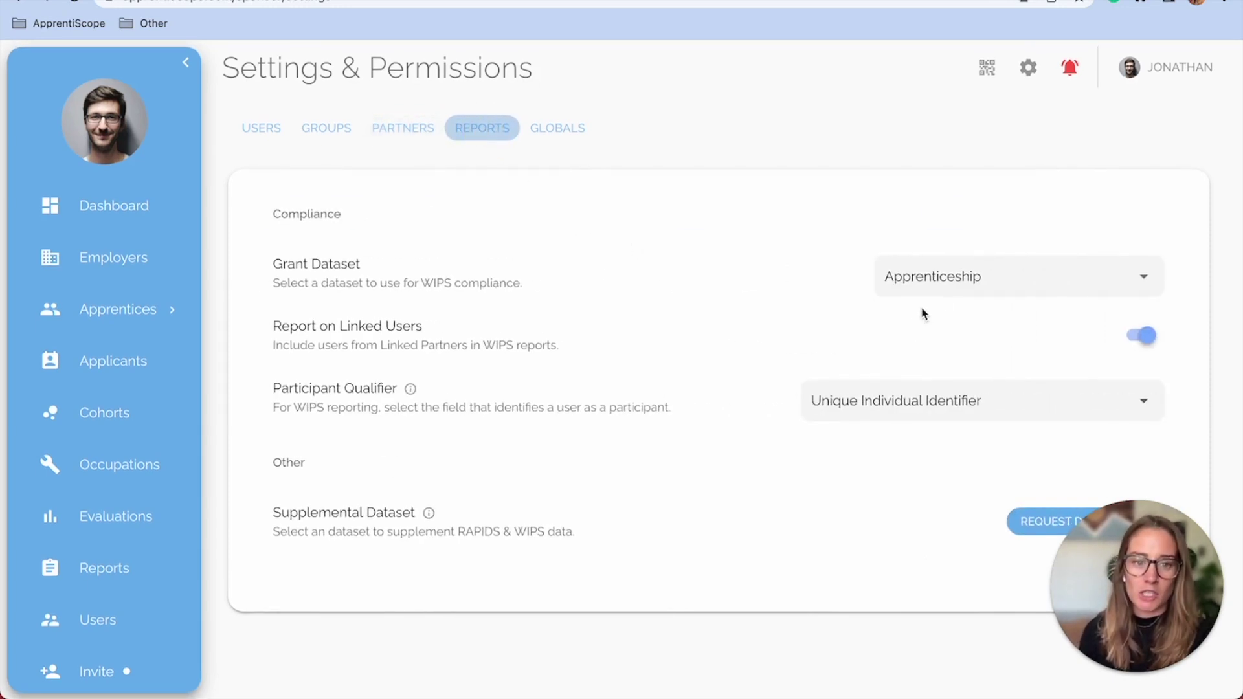
pyautogui.click(939, 294)
pyautogui.scroll(-3, 928, 415)
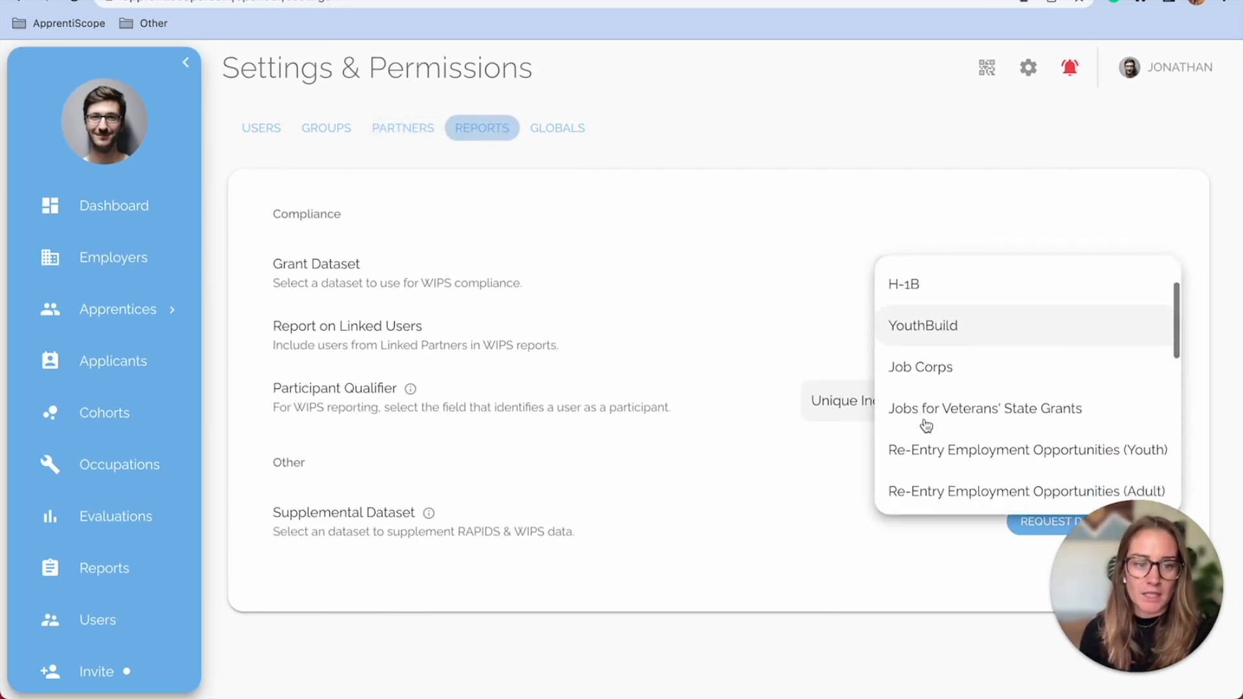
pyautogui.scroll(-4, 926, 424)
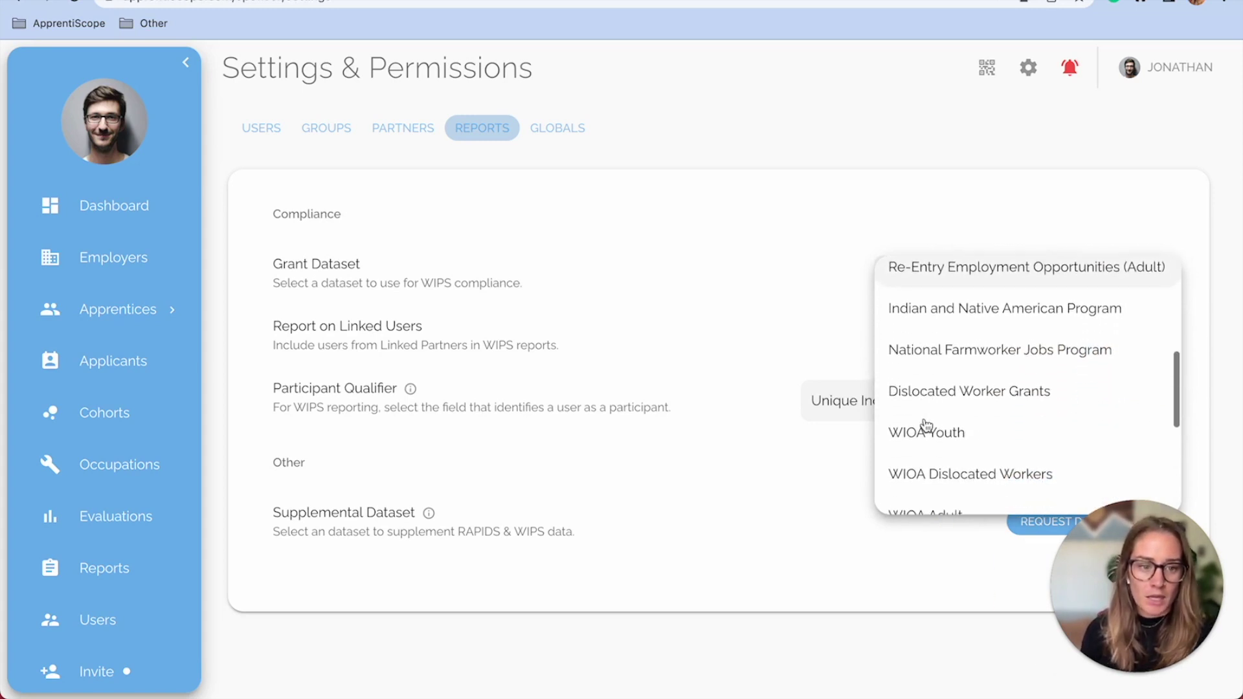
pyautogui.scroll(-3, 925, 425)
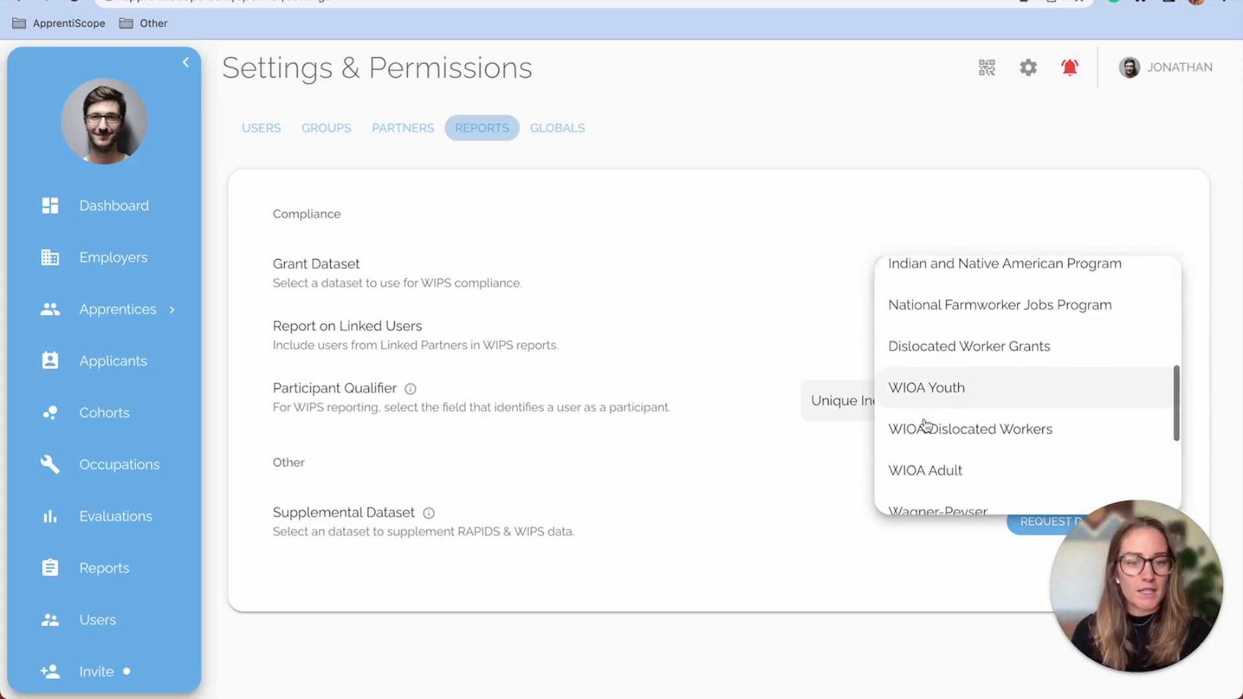
pyautogui.scroll(-5, 925, 424)
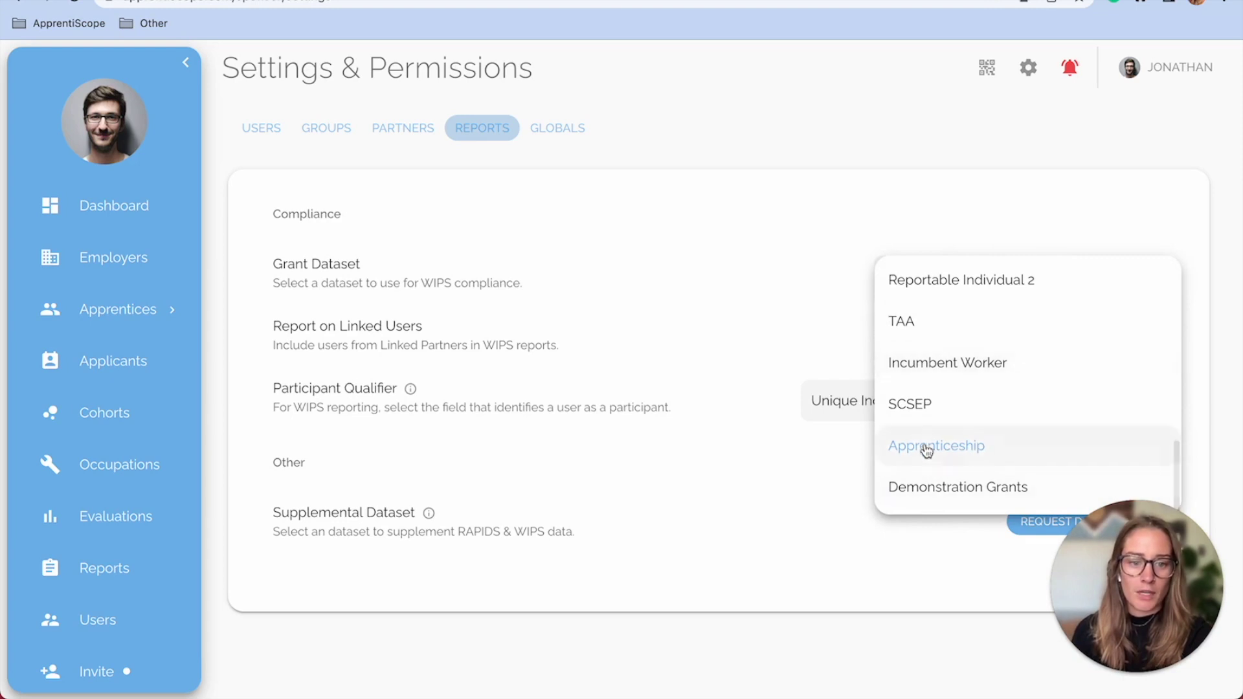
pyautogui.scroll(4, 941, 350)
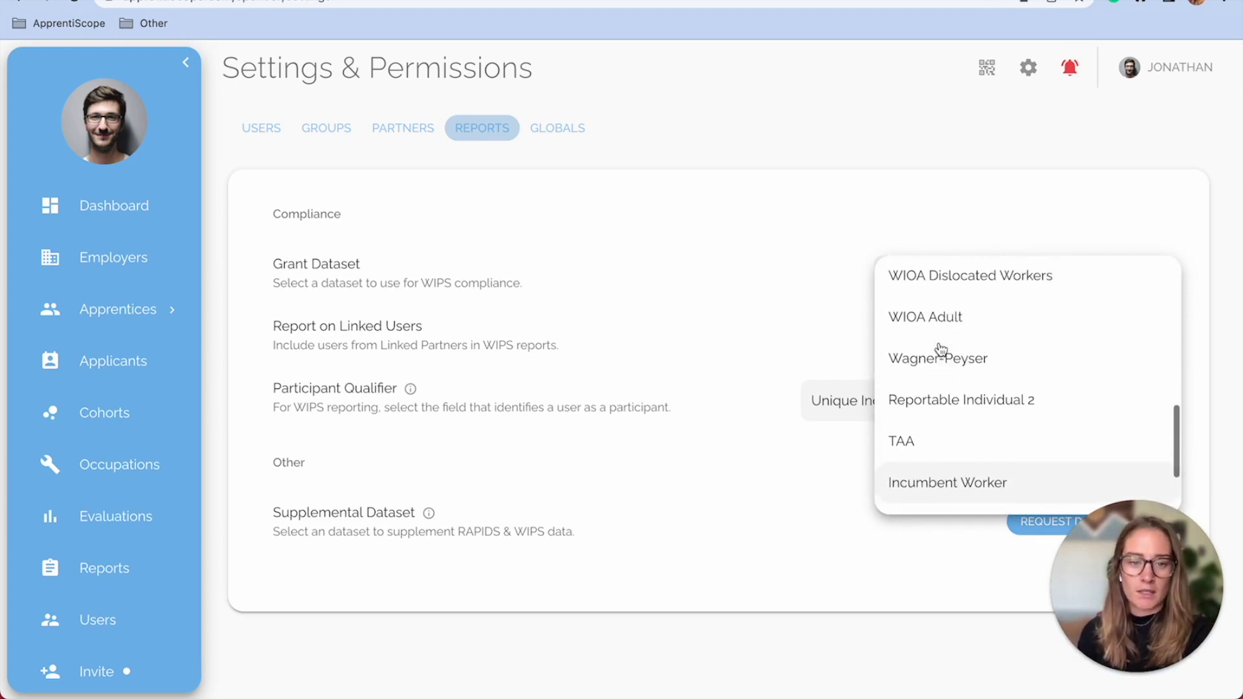
pyautogui.scroll(5, 941, 349)
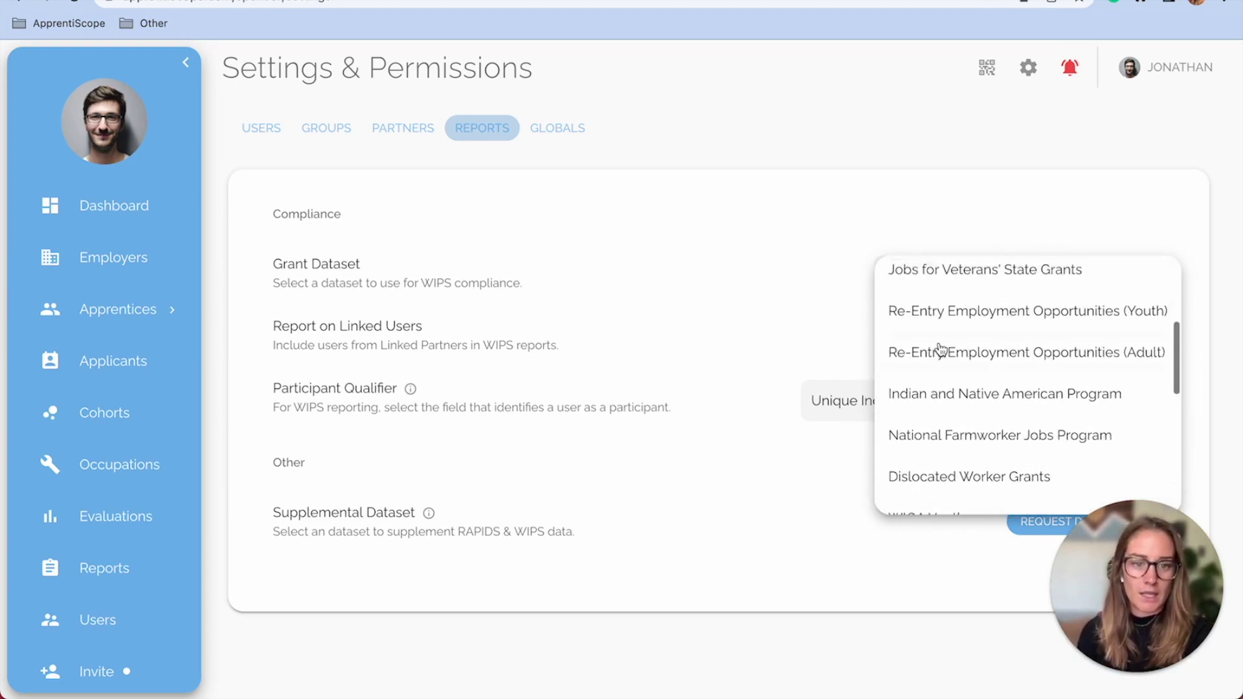
pyautogui.click(782, 214)
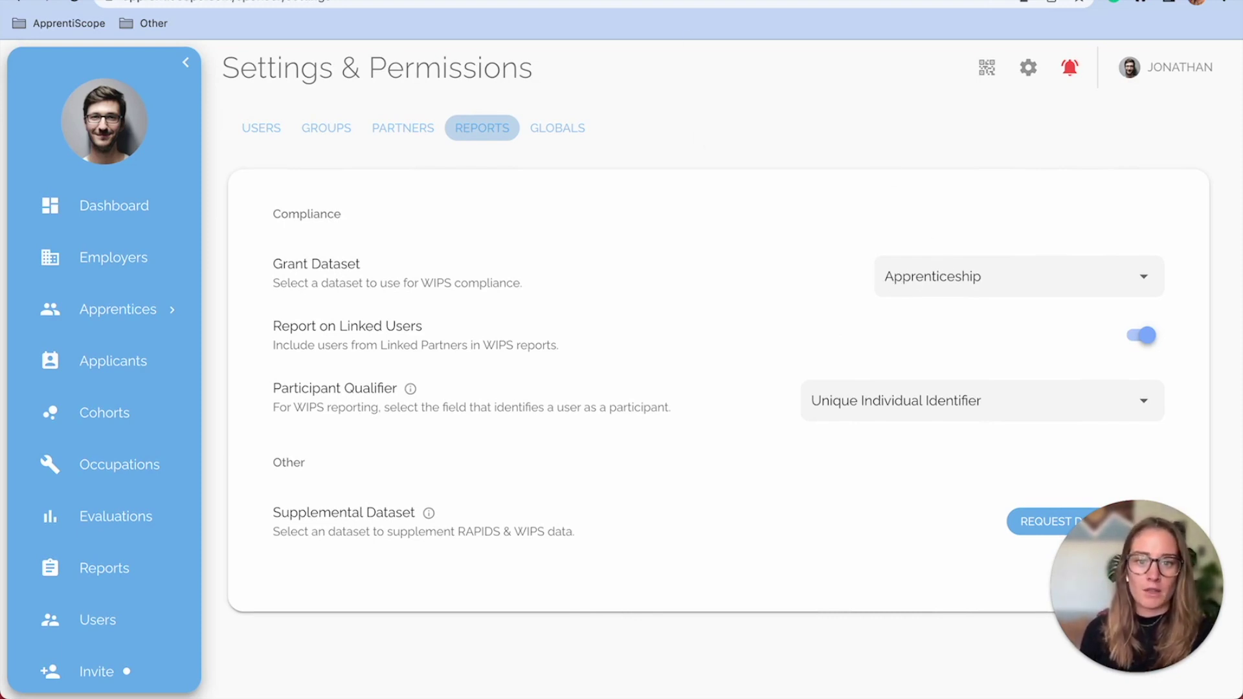
# Step: Review the global settings for look and feel, employer self-regulation and missing time submission notifications
pyautogui.click(558, 129)
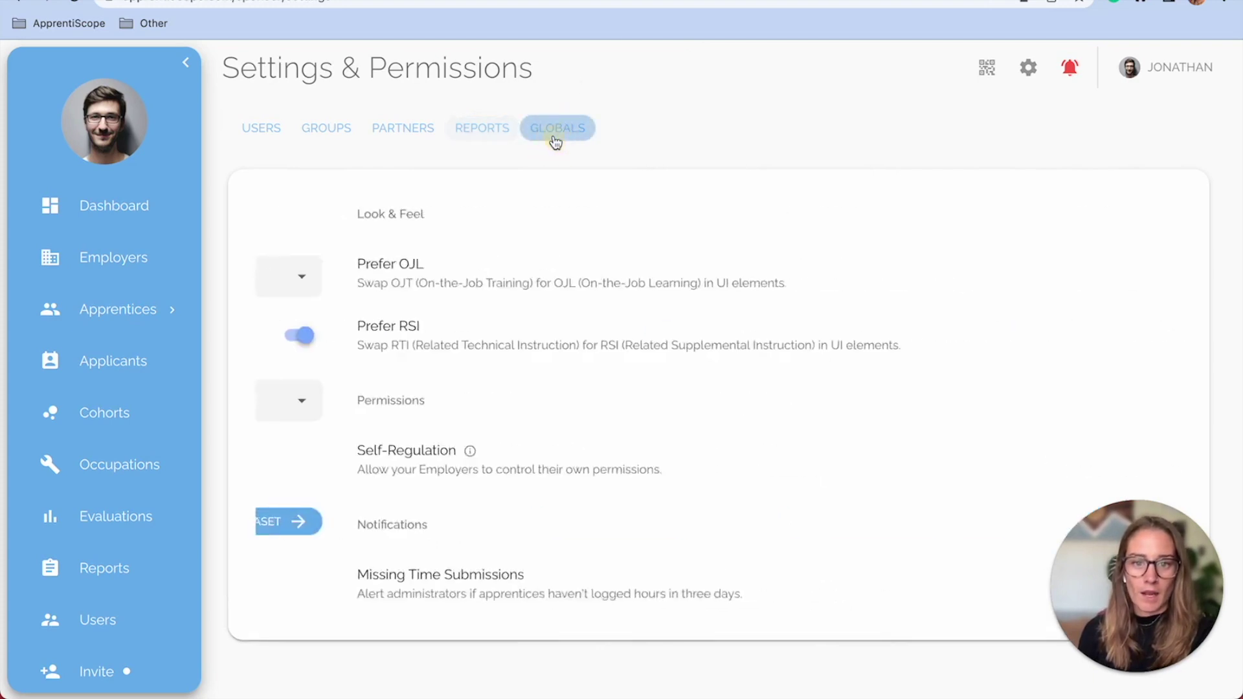
pyautogui.moveTo(1173, 558); pyautogui.dragTo(1241, 118)
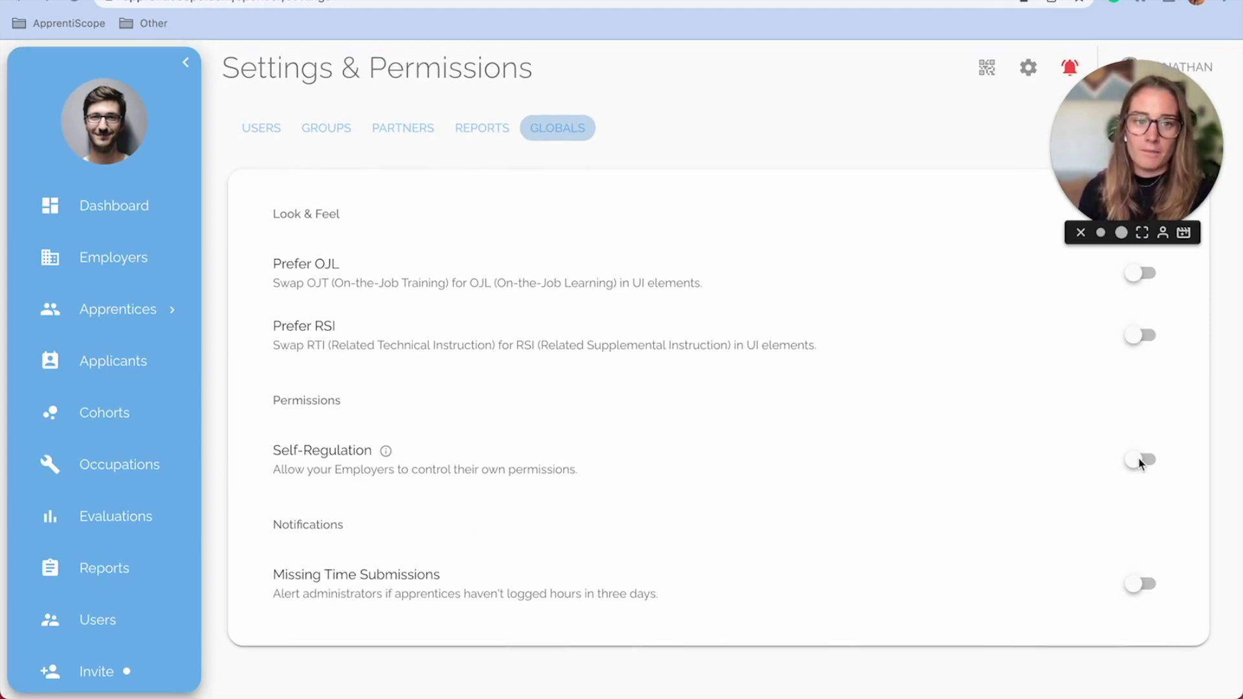
pyautogui.moveTo(1182, 111); pyautogui.dragTo(1189, 148)
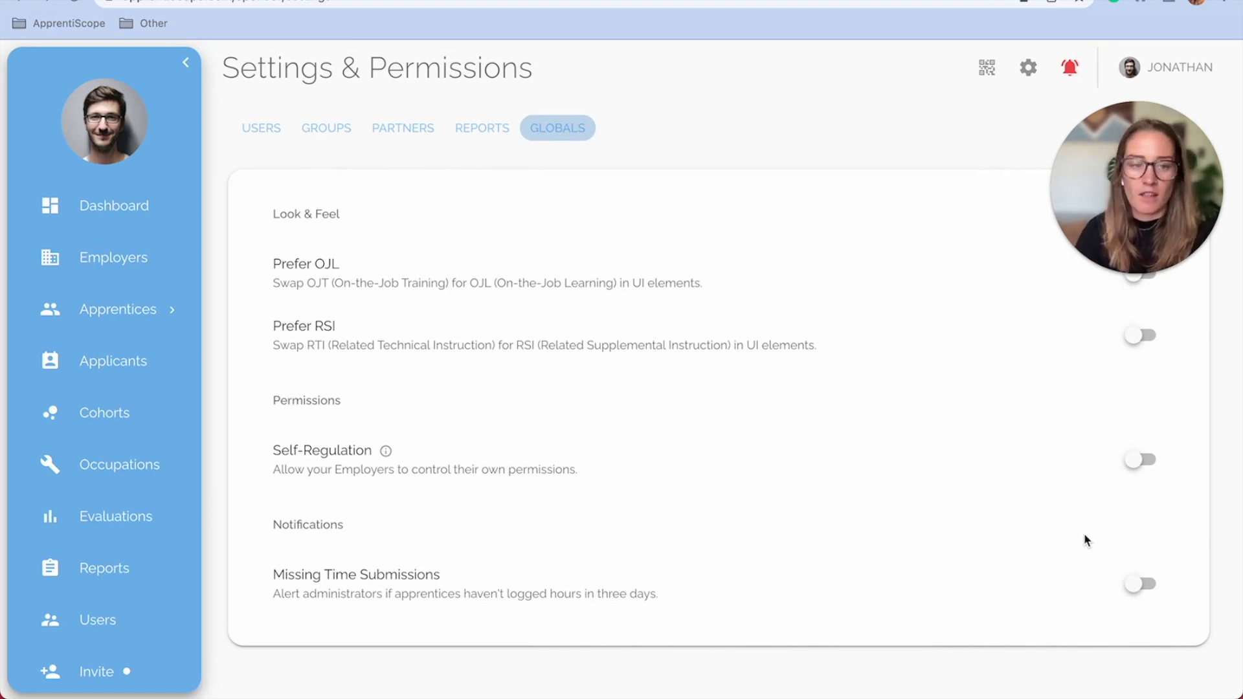
pyautogui.moveTo(1158, 161)
pyautogui.moveTo(1172, 136); pyautogui.dragTo(1214, 522)
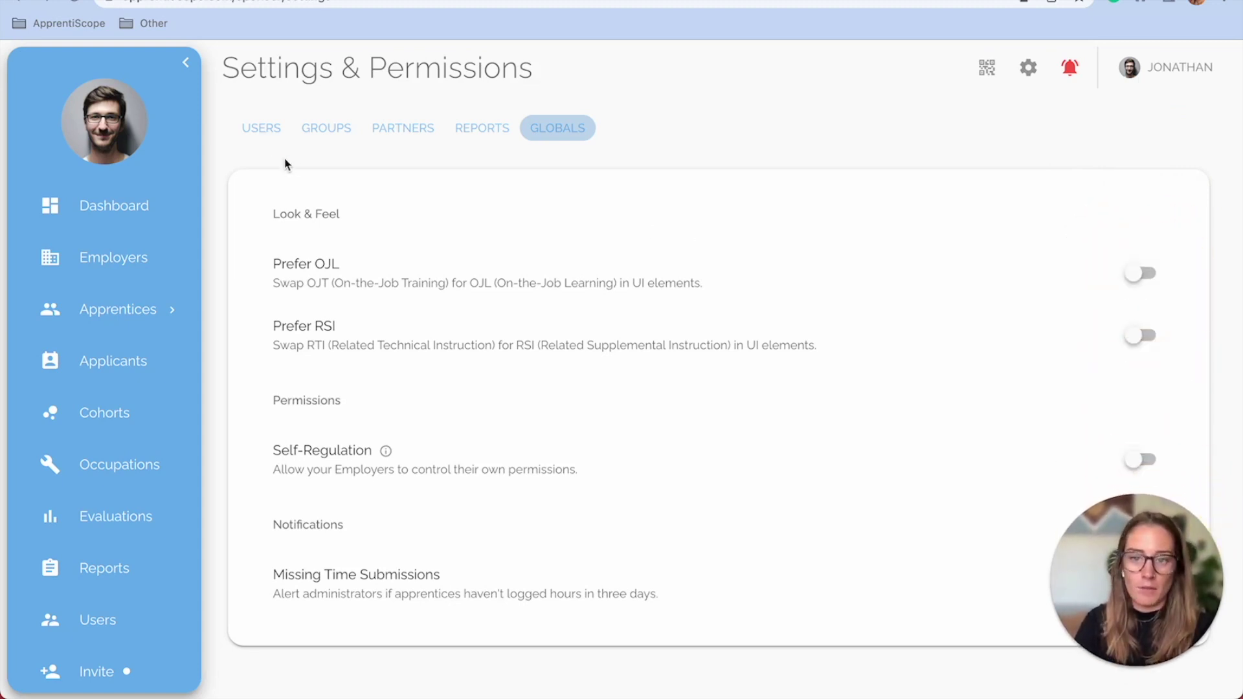
# Step: Return to the user permissions and look over the administrator's OJT and RTI tracking options
pyautogui.click(260, 129)
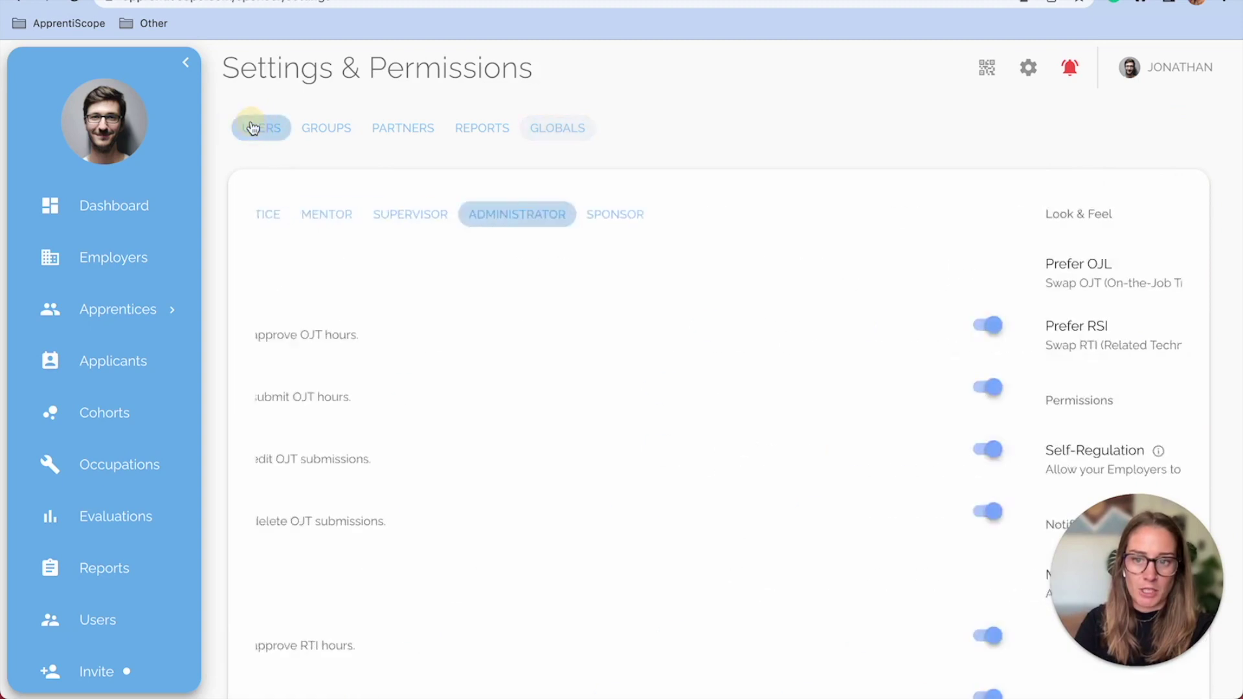
pyautogui.scroll(-1, 486, 414)
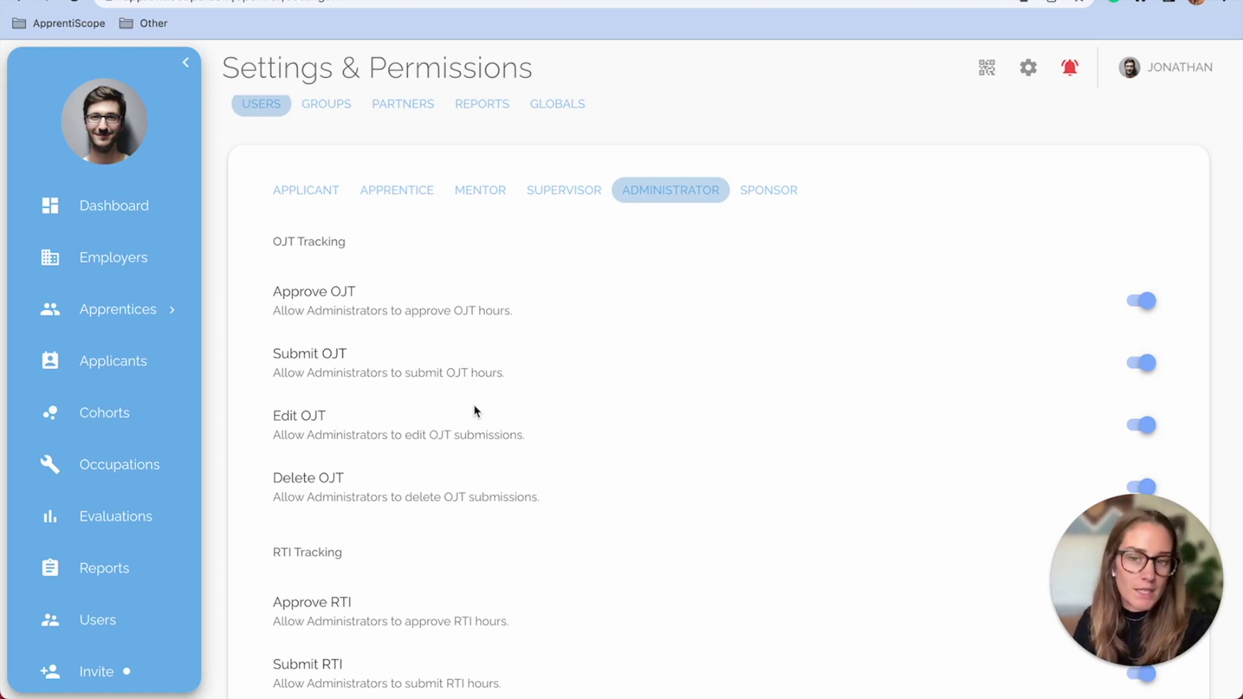
pyautogui.scroll(-2, 474, 408)
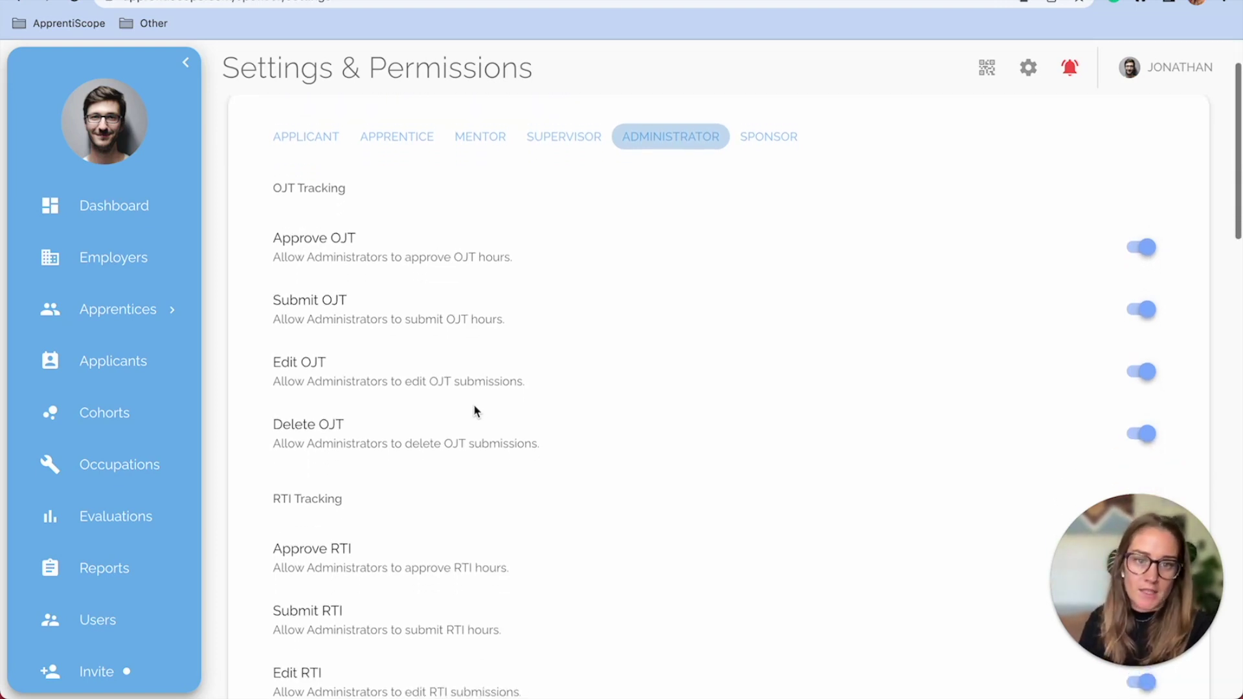